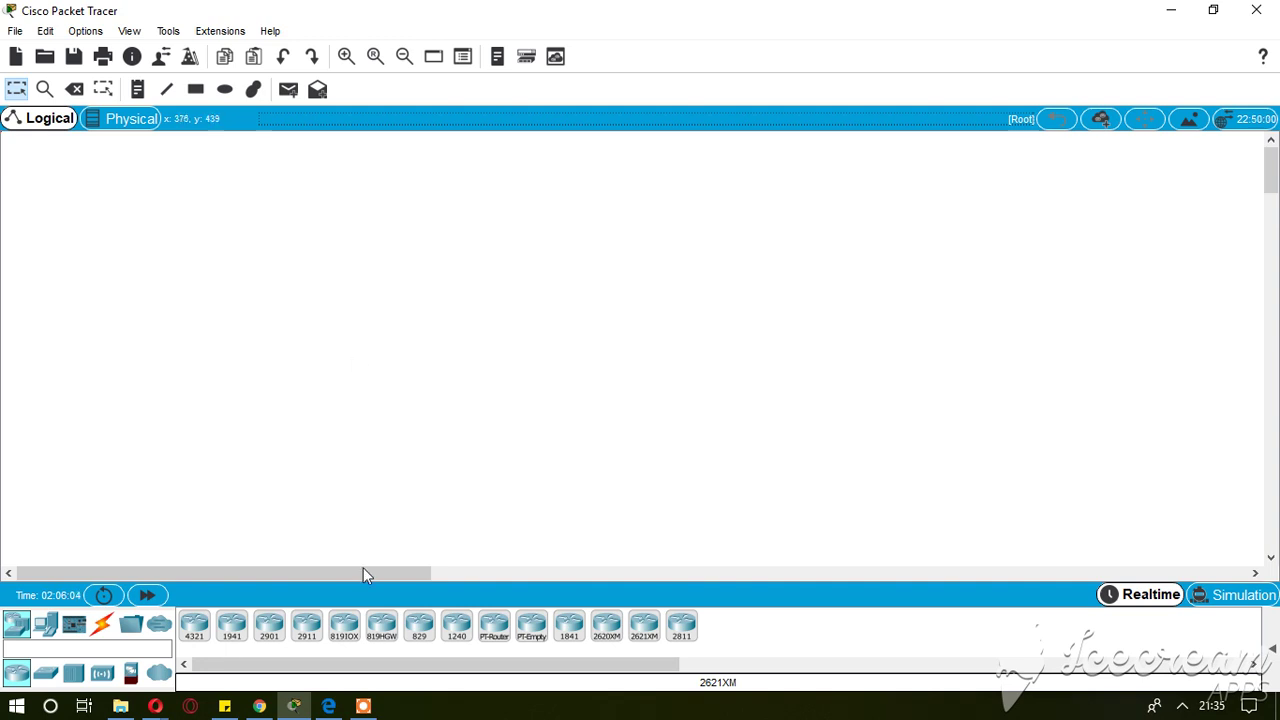
Step: Type the heading text 'AMIC ROUTIN' and 'RIP v' on screen
{"action": "mouse_move", "coordinate": [363, 706]}
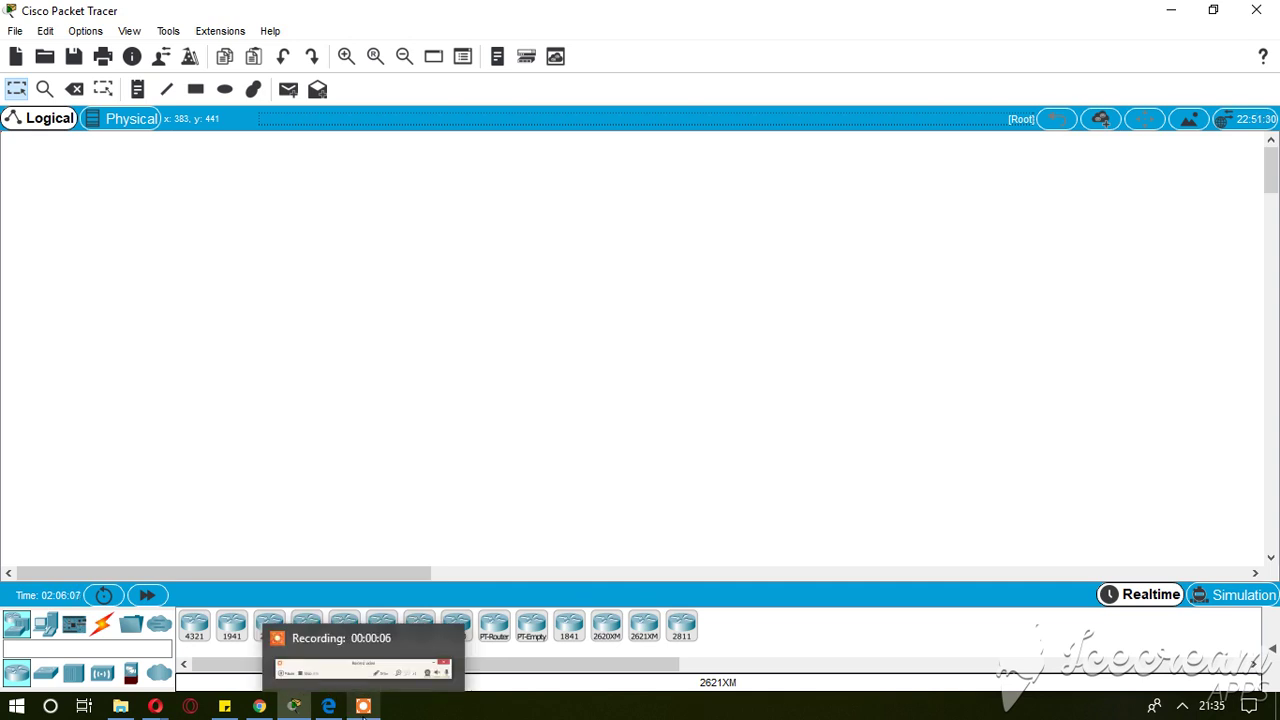
{"action": "left_click", "coordinate": [370, 707]}
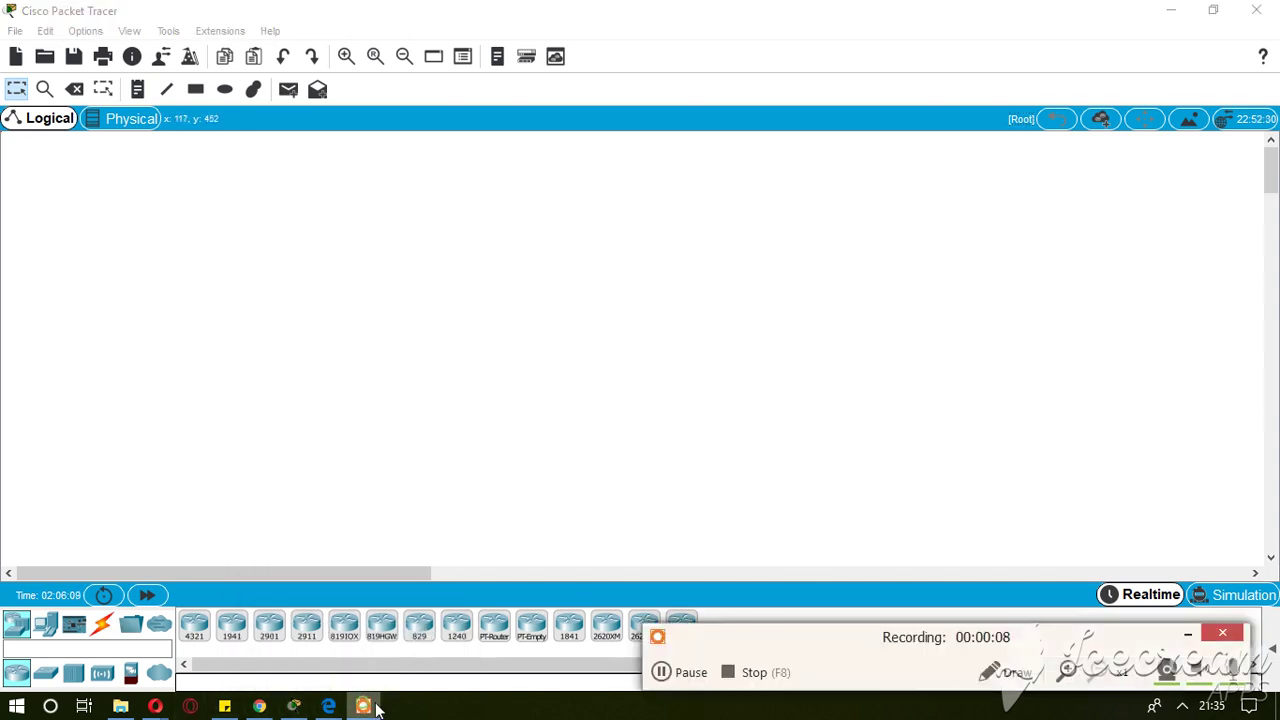
{"action": "left_click", "coordinate": [1008, 672]}
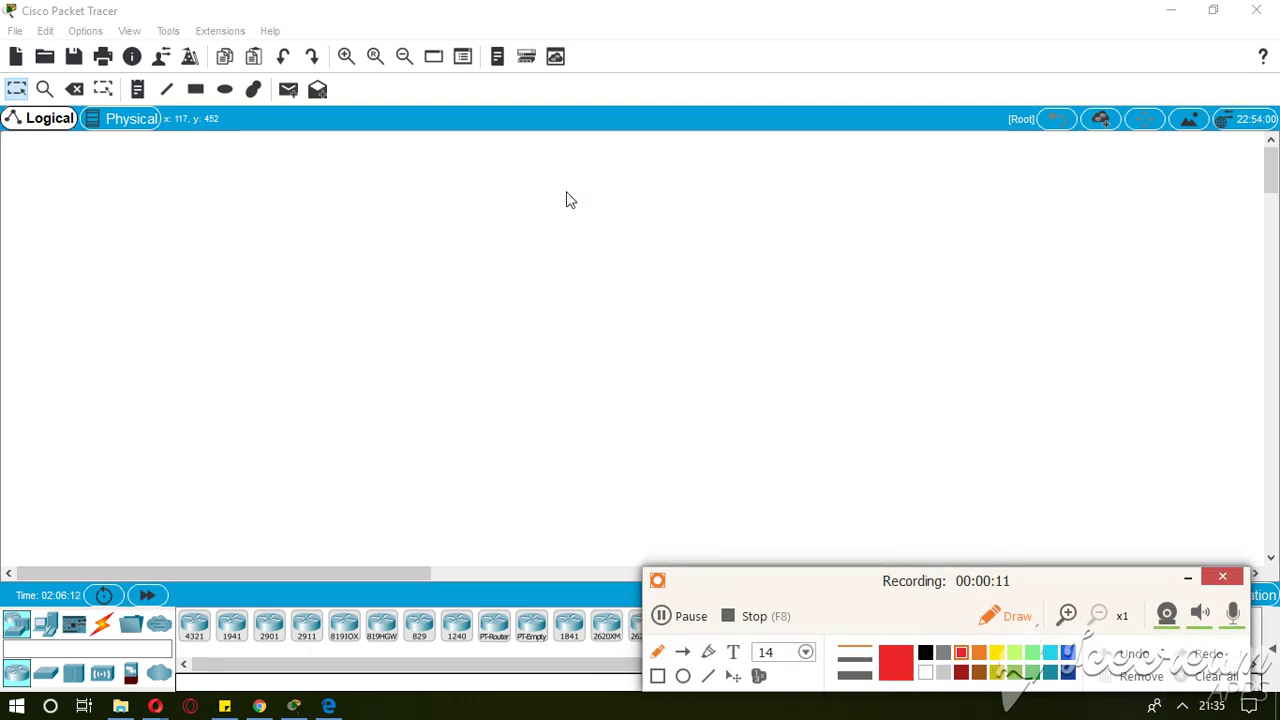
{"action": "mouse_move", "coordinate": [566, 190]}
{"action": "left_mouse_down"}
{"action": "mouse_move", "coordinate": [579, 348]}
{"action": "mouse_move", "coordinate": [568, 203]}
{"action": "mouse_move", "coordinate": [581, 191]}
{"action": "mouse_move", "coordinate": [580, 224]}
{"action": "mouse_move", "coordinate": [613, 215]}
{"action": "mouse_move", "coordinate": [594, 276]}
{"action": "mouse_move", "coordinate": [650, 203]}
{"action": "left_mouse_up"}
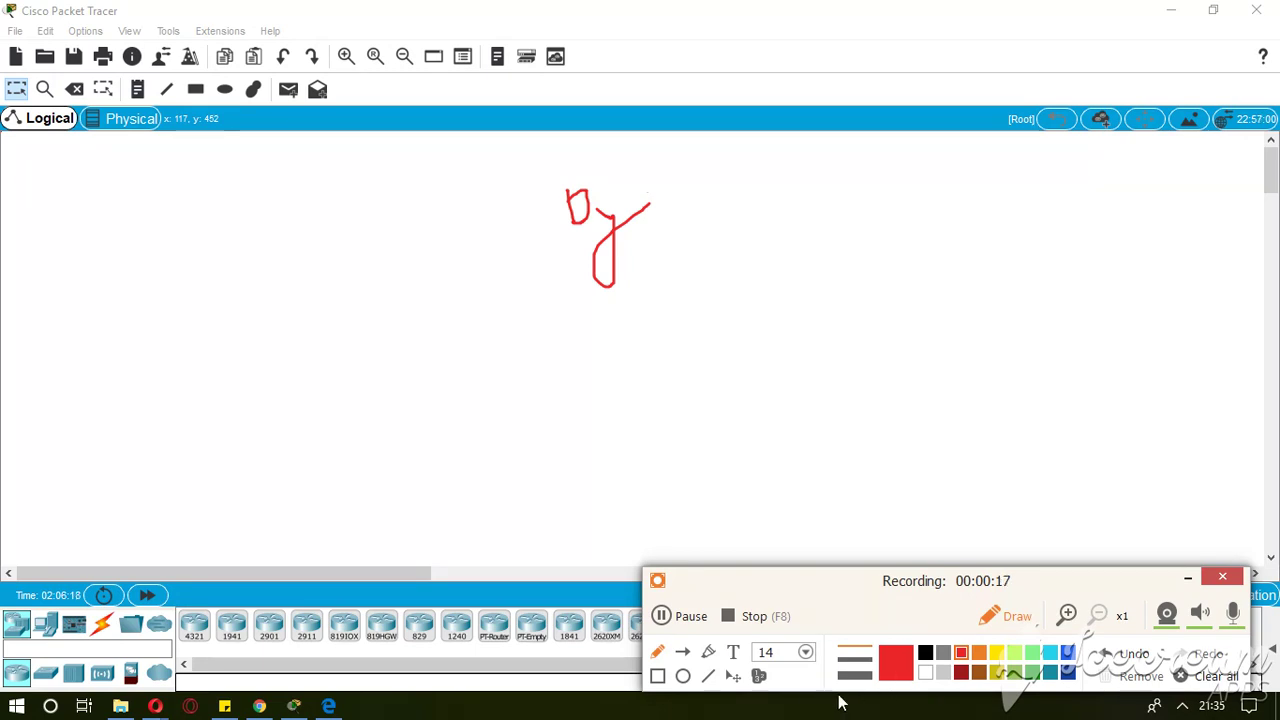
{"action": "left_click", "coordinate": [733, 652]}
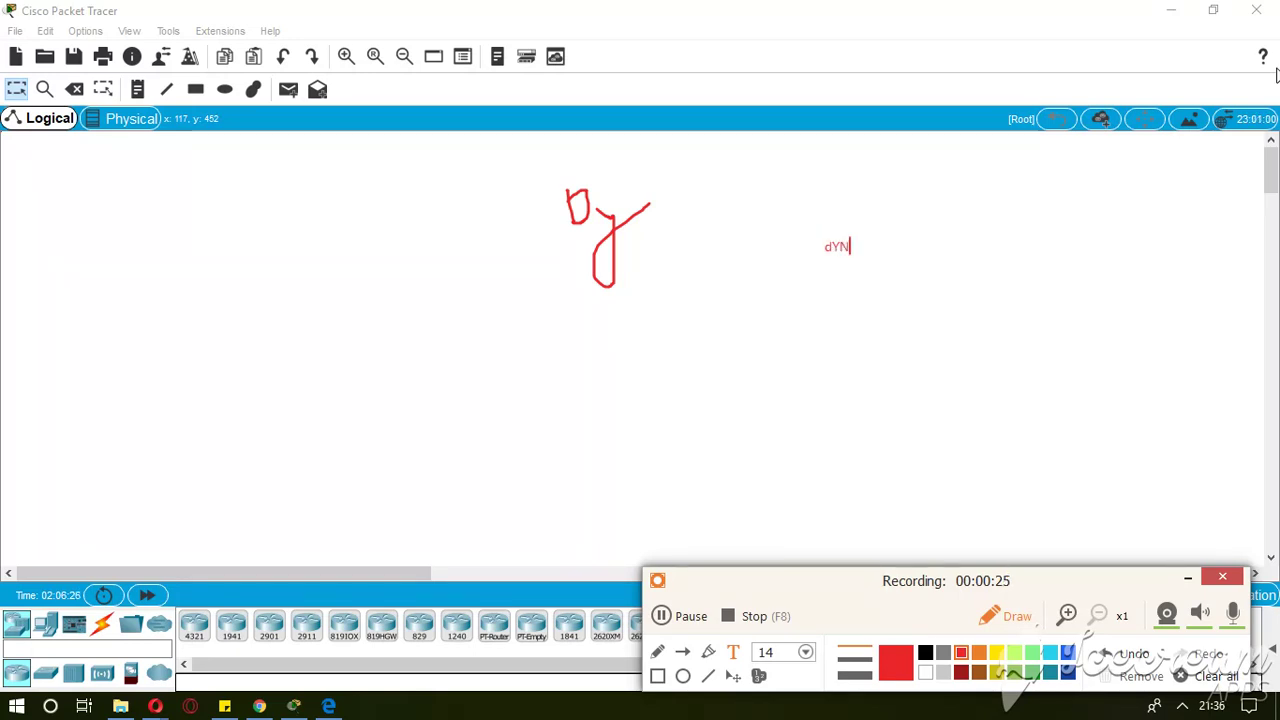
{"action": "type", "text": "AMIC ROUTING\\"}
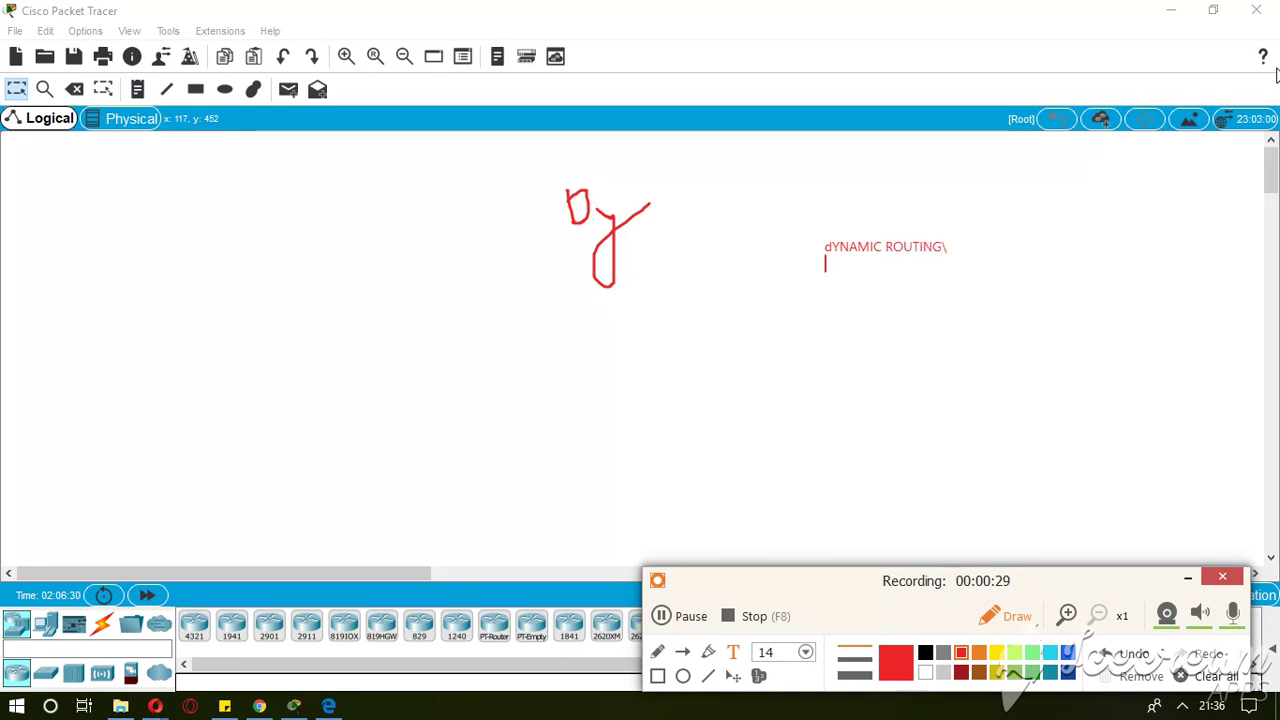
{"action": "key", "text": "Return"}
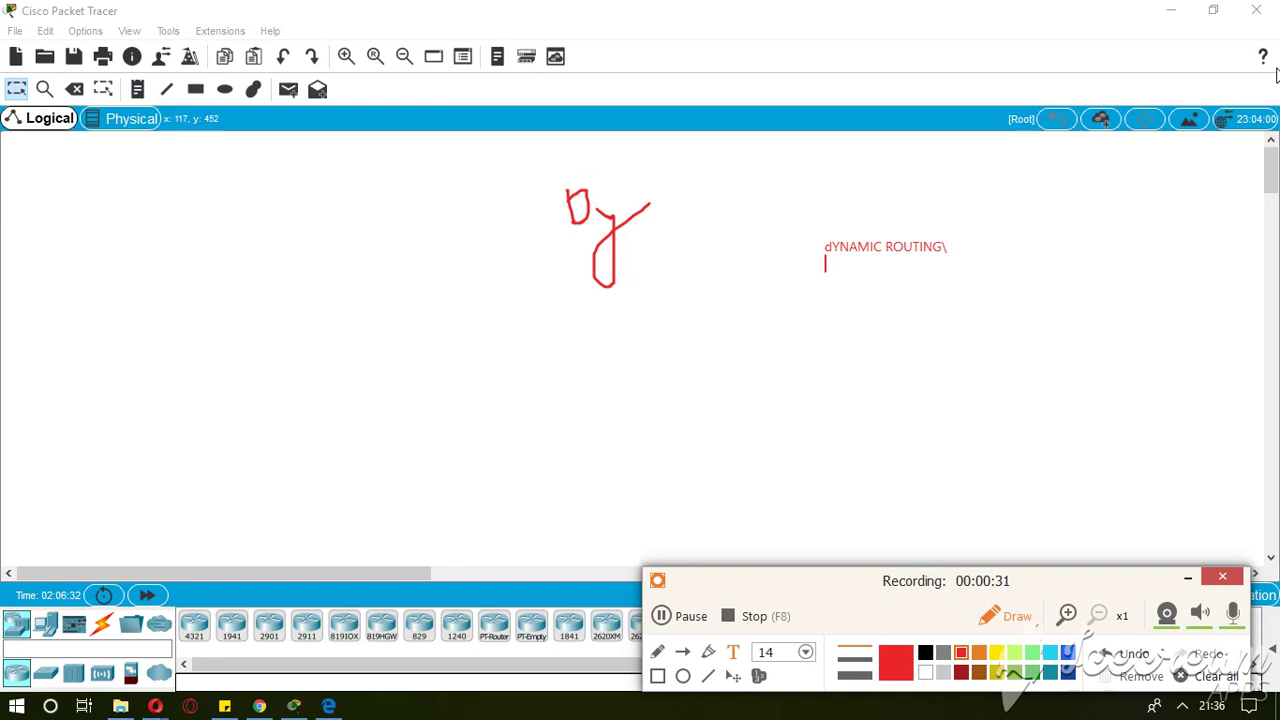
{"action": "type", "text": "RIP version 2"}
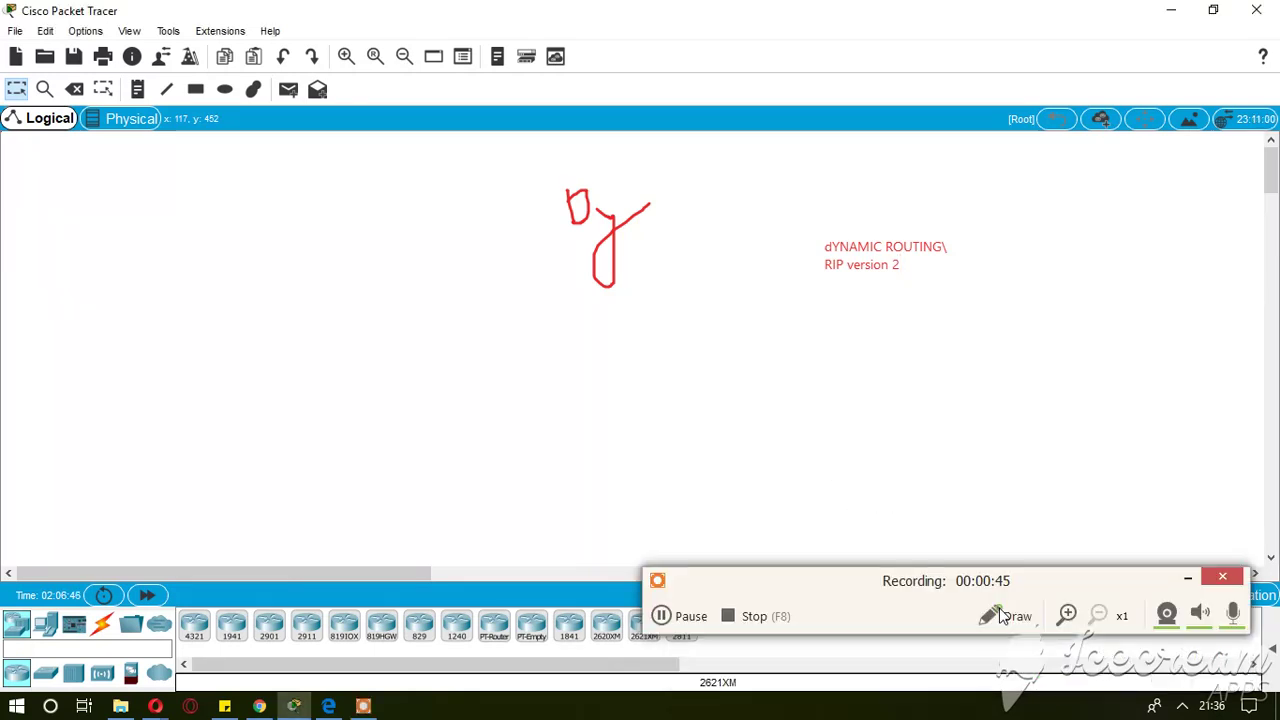
{"action": "left_click", "coordinate": [1027, 620]}
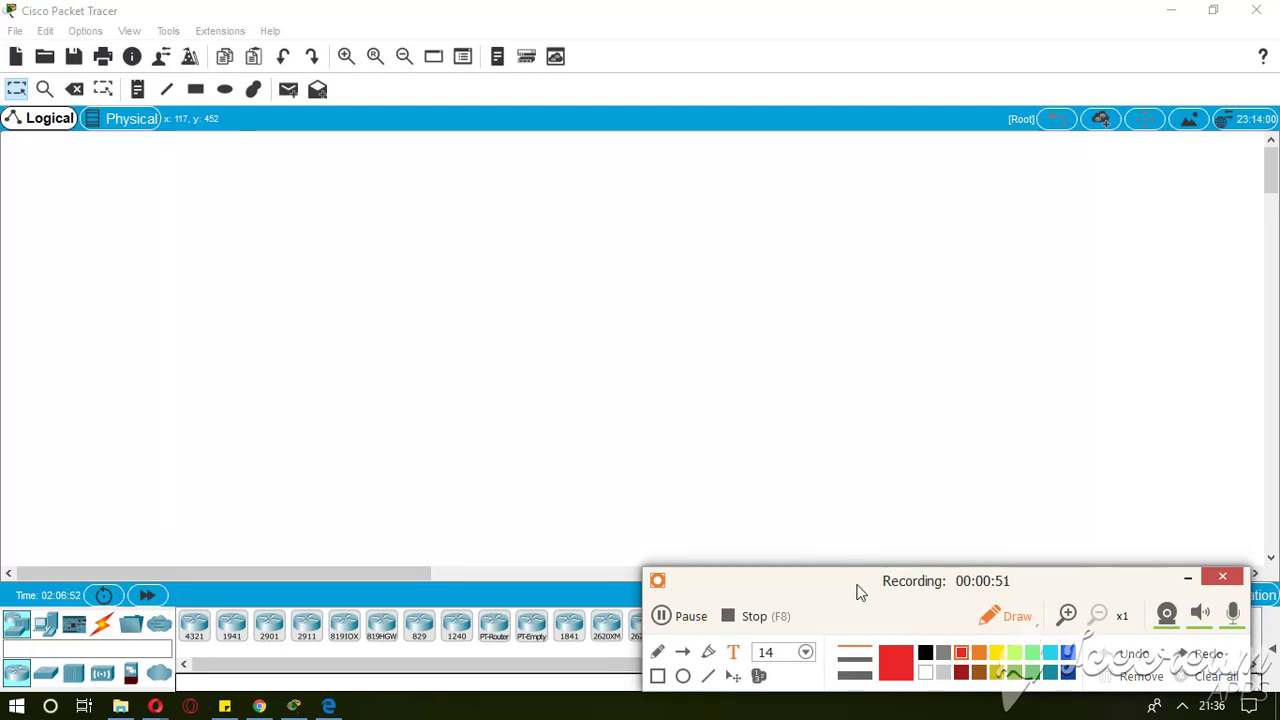
{"action": "left_click_drag", "start_coordinate": [857, 585], "coordinate": [976, 585]}
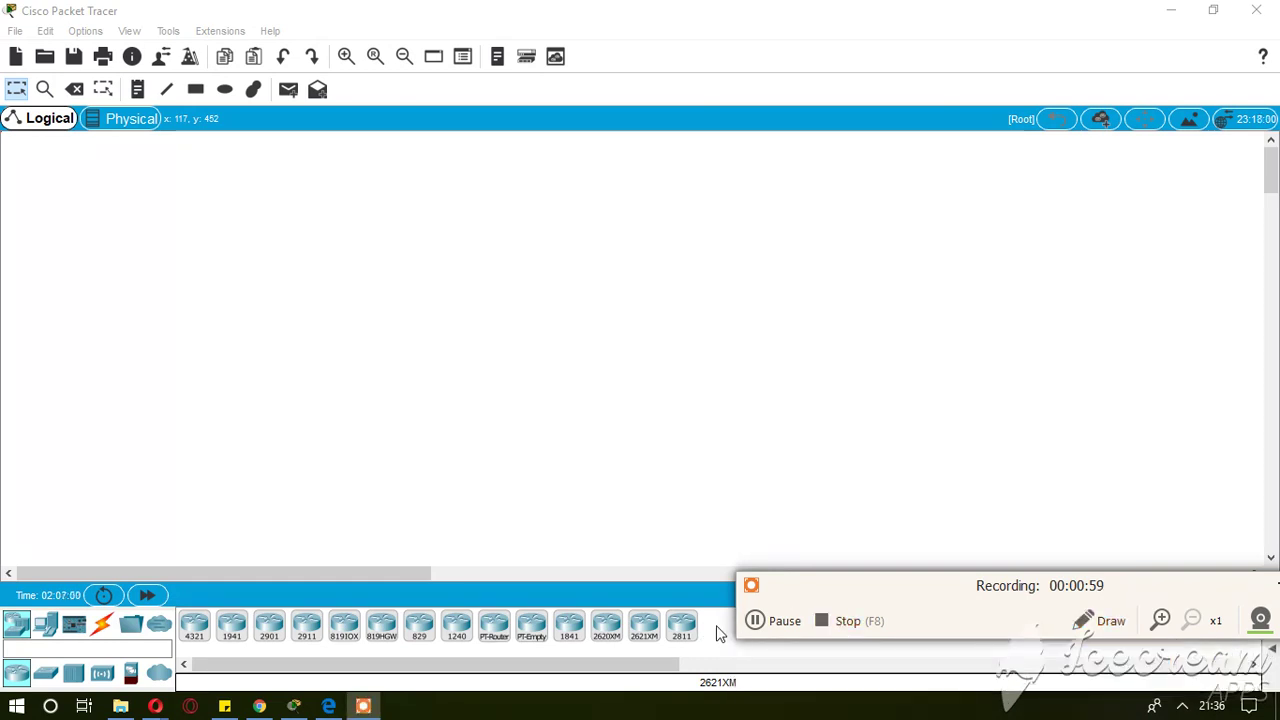
Step: Place four 2811 routers: Router0 top-middle, Router1 right, Router2 below, Router3 left
{"action": "left_click", "coordinate": [681, 622]}
{"action": "left_click", "coordinate": [424, 215]}
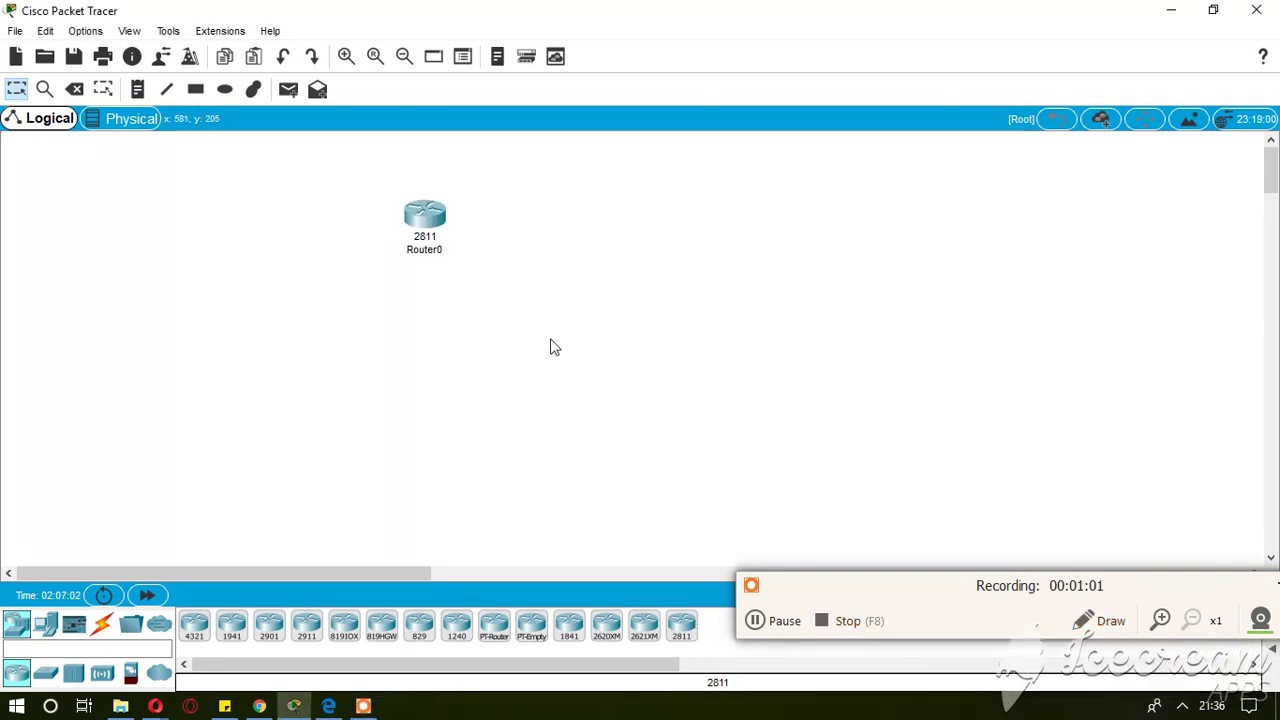
{"action": "left_click", "coordinate": [679, 627]}
{"action": "left_click", "coordinate": [731, 272]}
{"action": "left_click", "coordinate": [681, 625]}
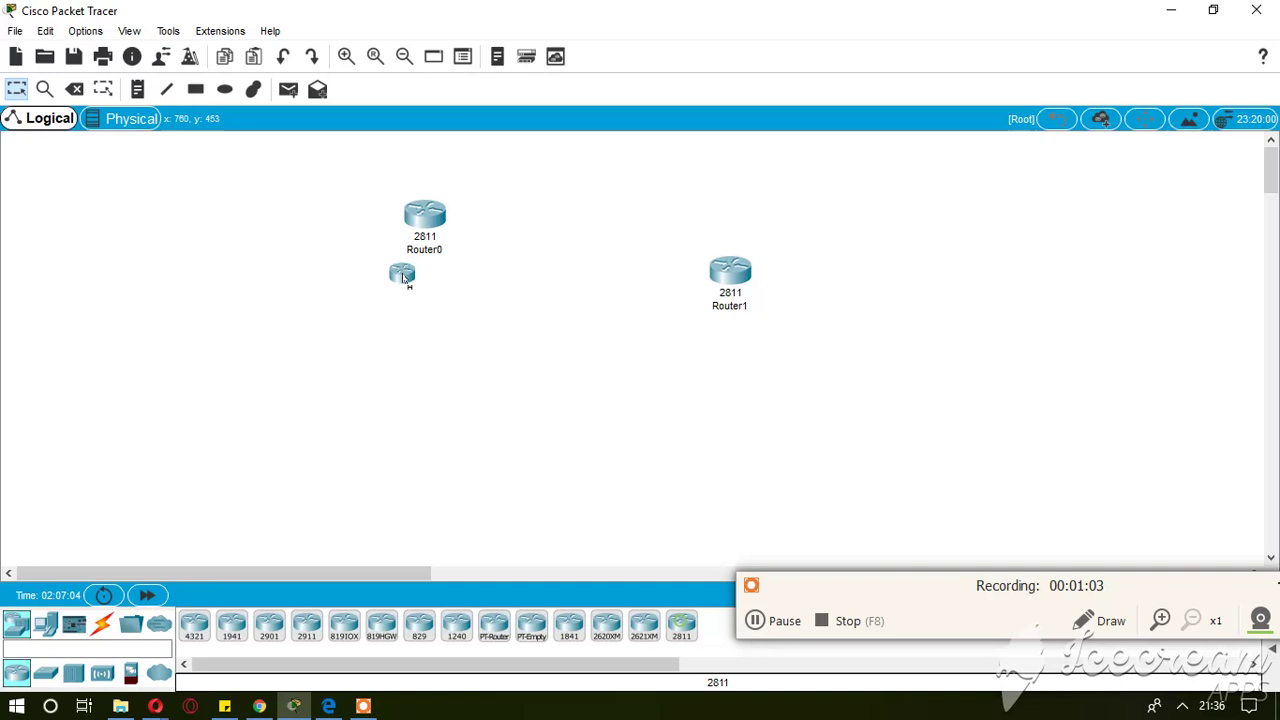
{"action": "left_click", "coordinate": [535, 367]}
{"action": "left_click", "coordinate": [692, 632]}
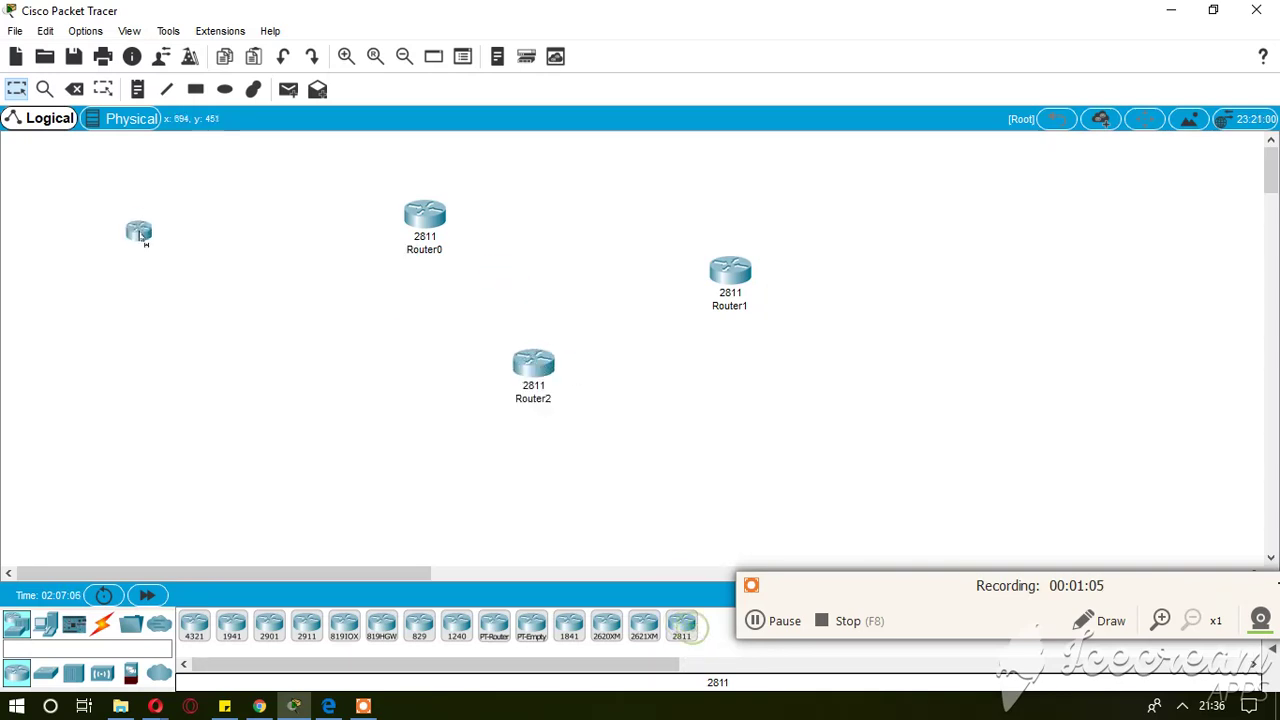
{"action": "left_click", "coordinate": [219, 304]}
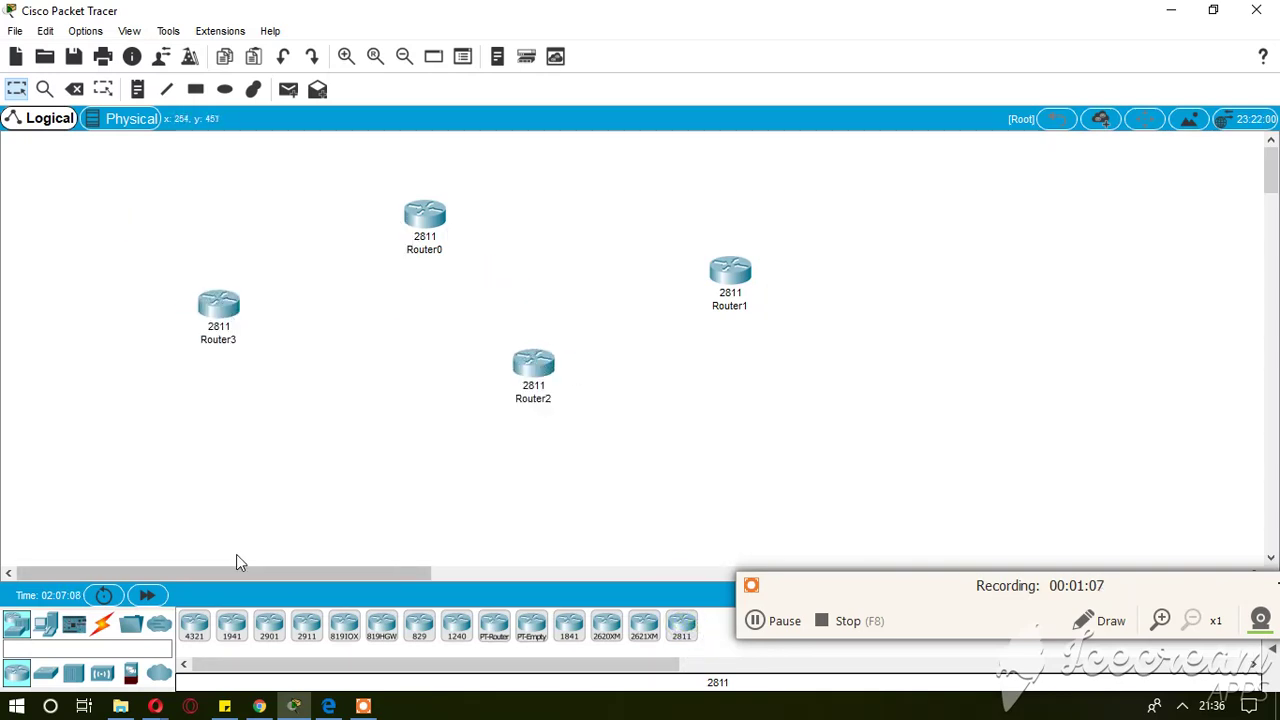
Step: Install two WIC-2T dual-serial cards in Router0's empty slots and close its settings
{"action": "left_click", "coordinate": [425, 214]}
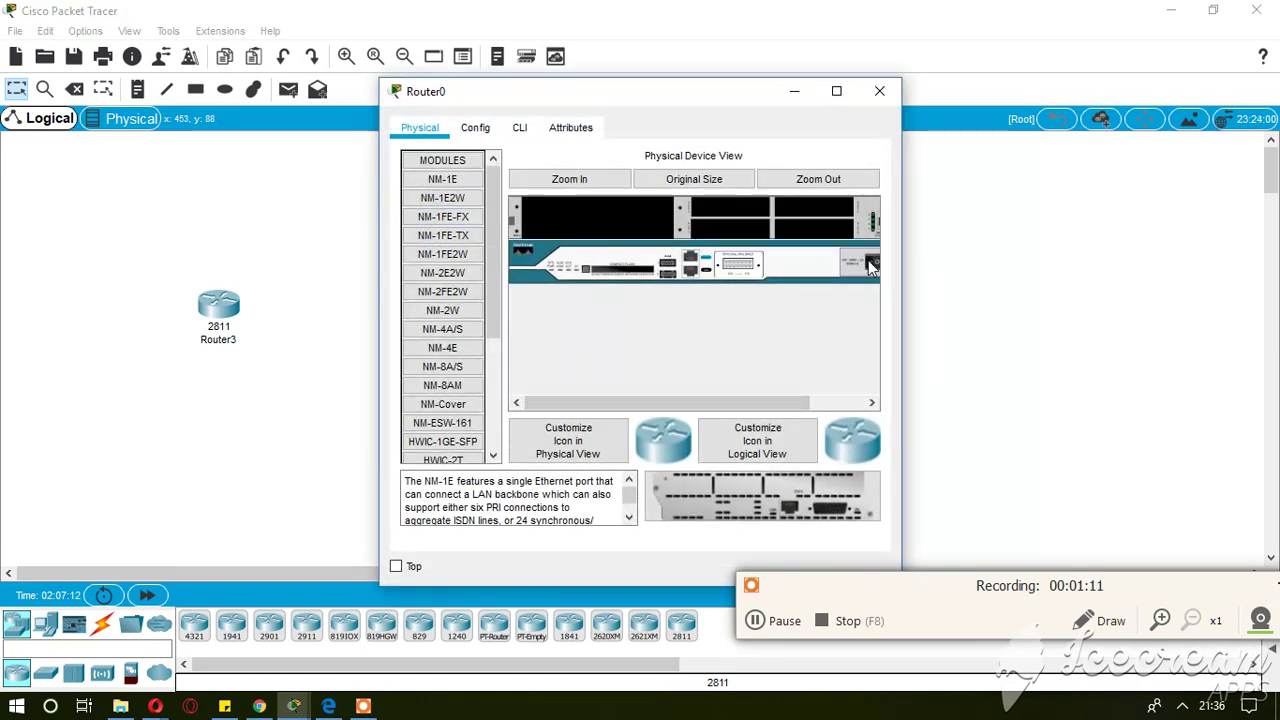
{"action": "scroll", "coordinate": [460, 380], "scroll_direction": "down", "scroll_amount": 3}
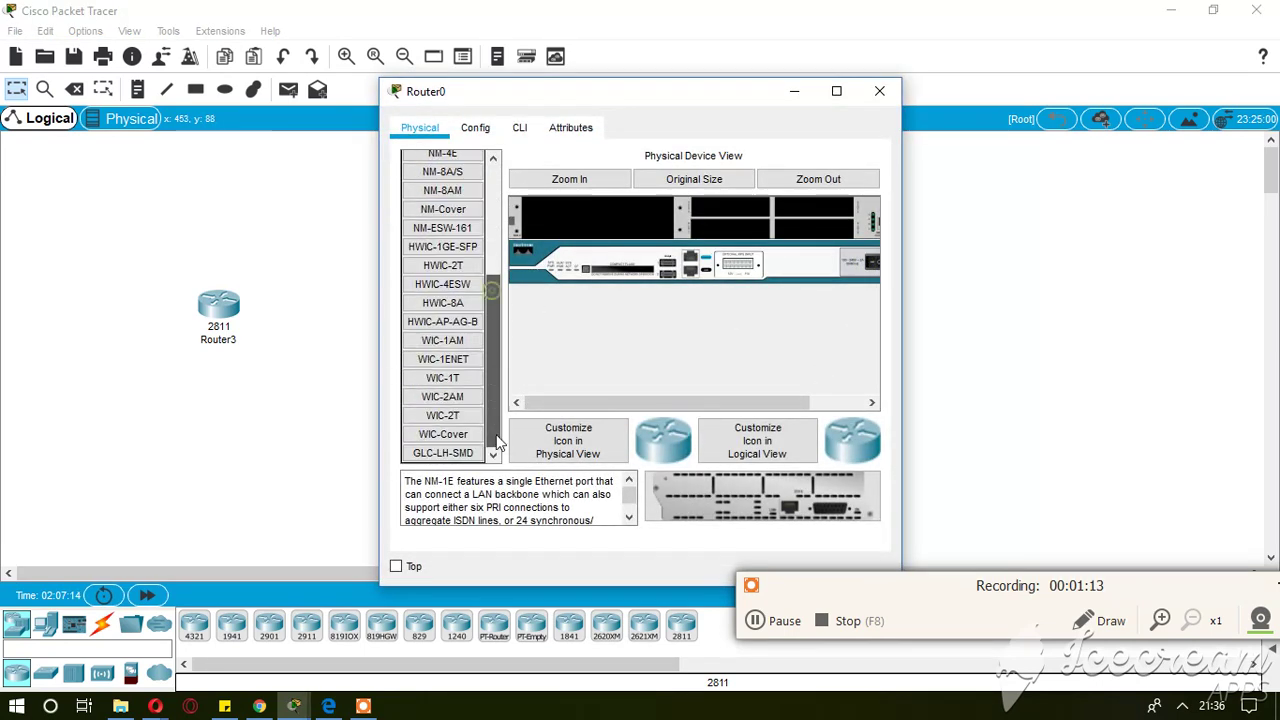
{"action": "left_click", "coordinate": [460, 416]}
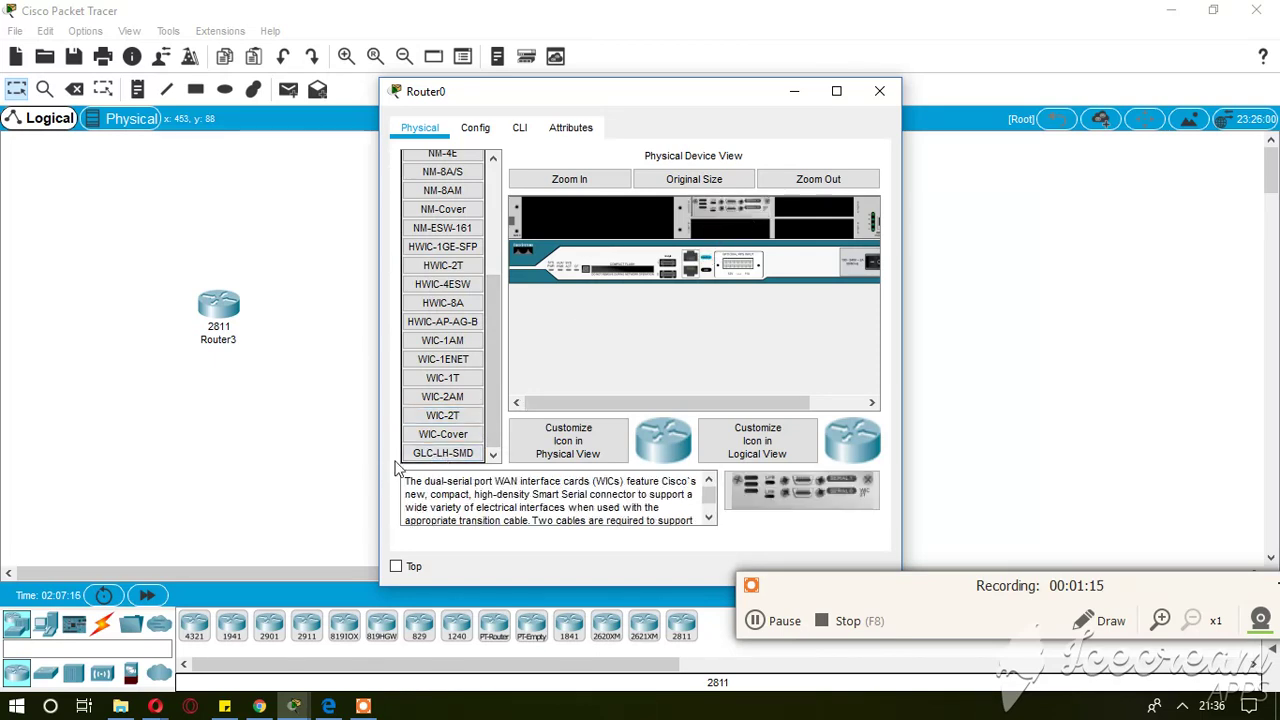
{"action": "left_click_drag", "start_coordinate": [443, 415], "coordinate": [725, 228]}
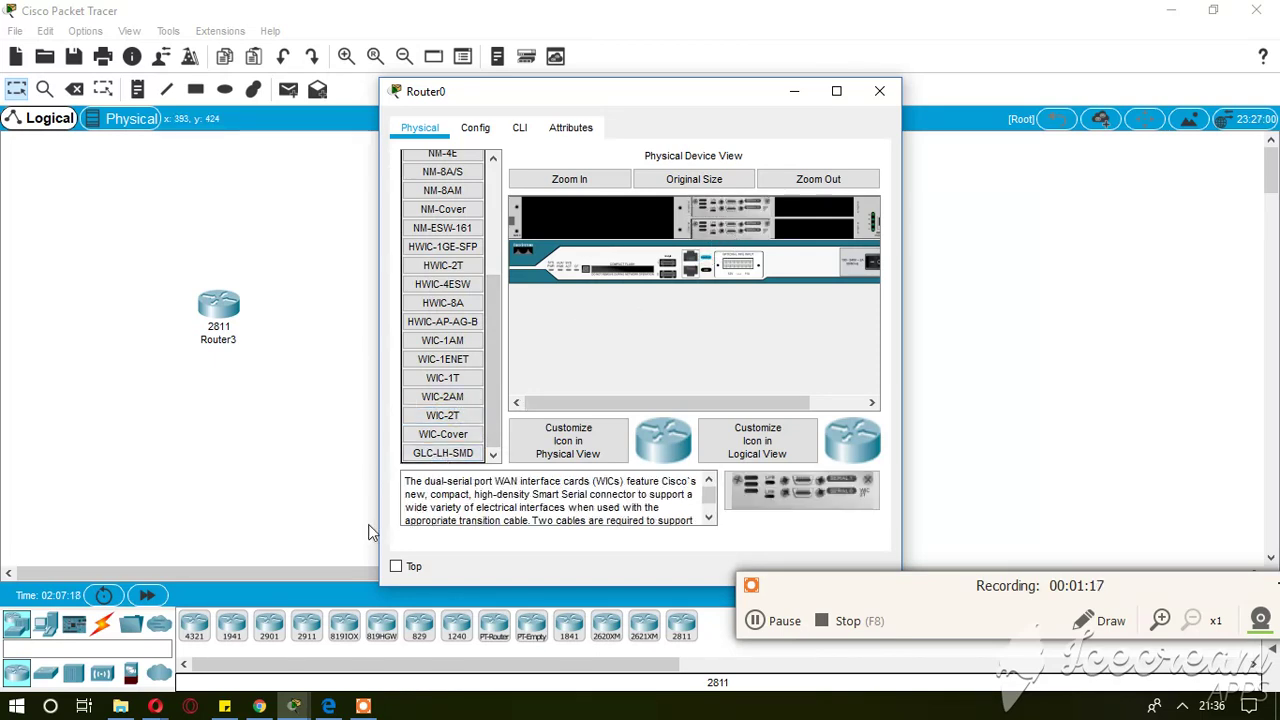
{"action": "left_click", "coordinate": [443, 415]}
{"action": "left_click_drag", "start_coordinate": [443, 415], "coordinate": [815, 210]}
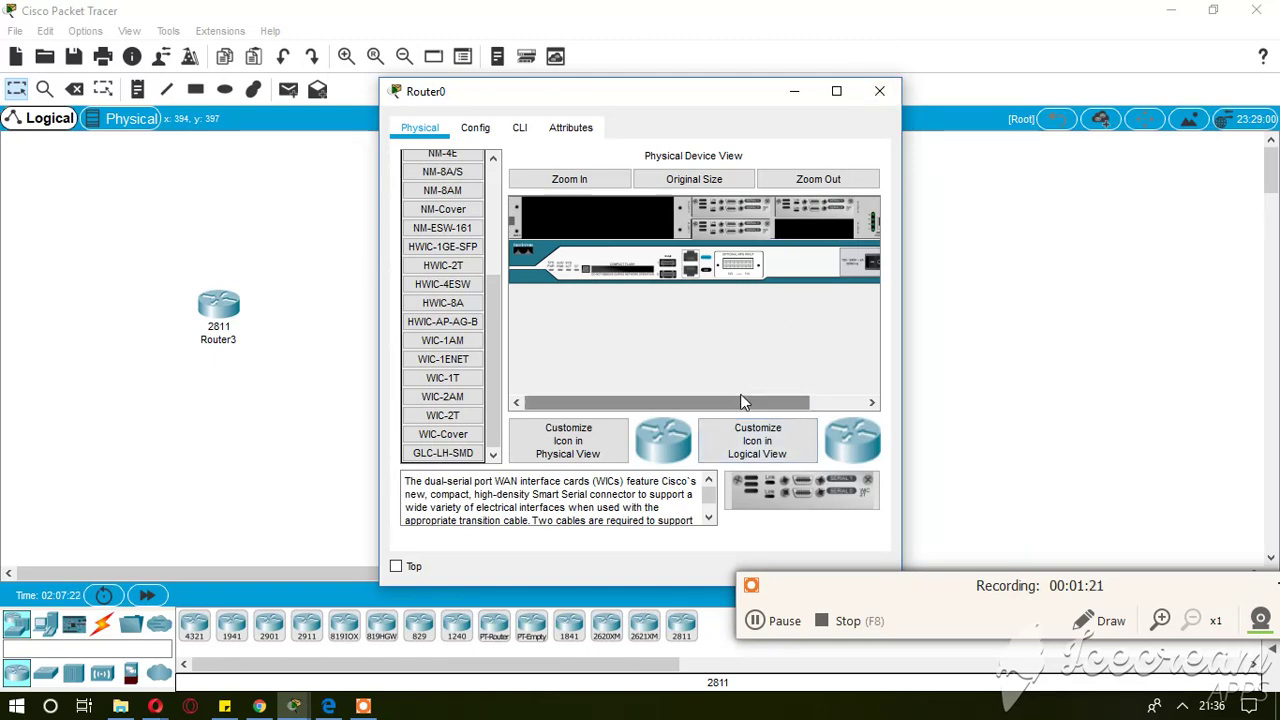
{"action": "left_click_drag", "start_coordinate": [742, 402], "coordinate": [805, 400]}
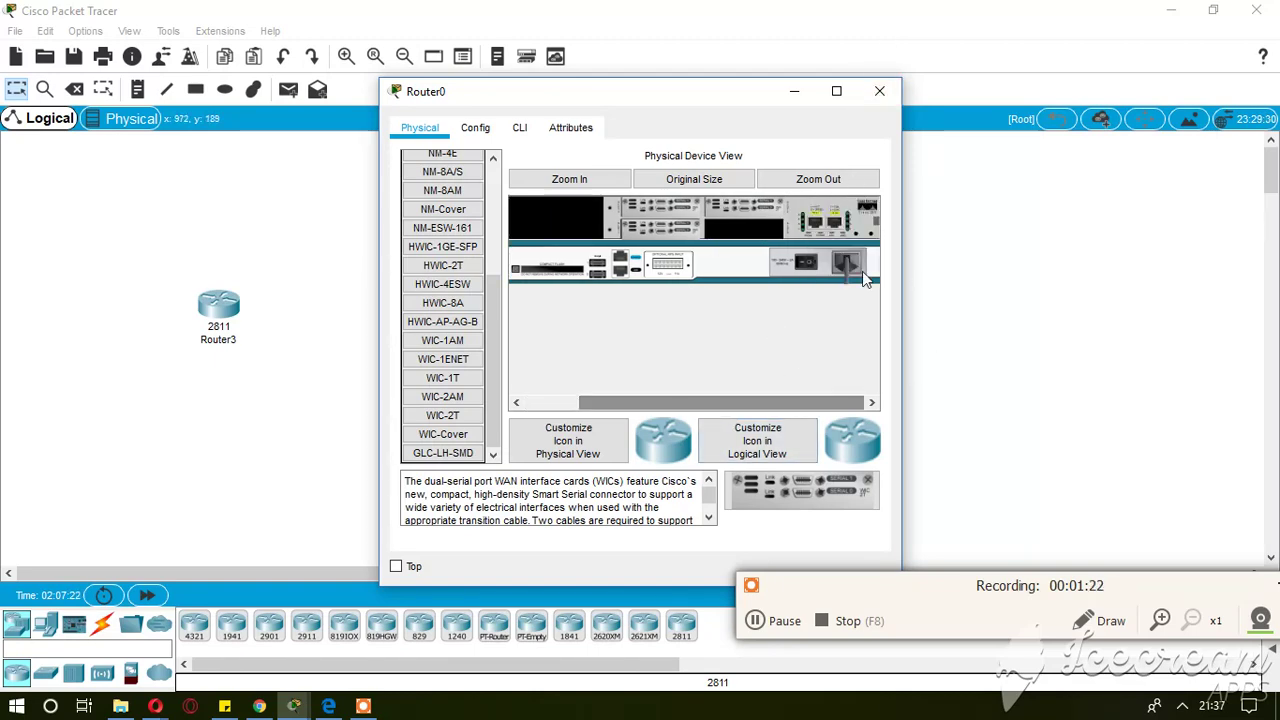
{"action": "left_click", "coordinate": [877, 93]}
{"action": "mouse_move", "coordinate": [440, 217]}
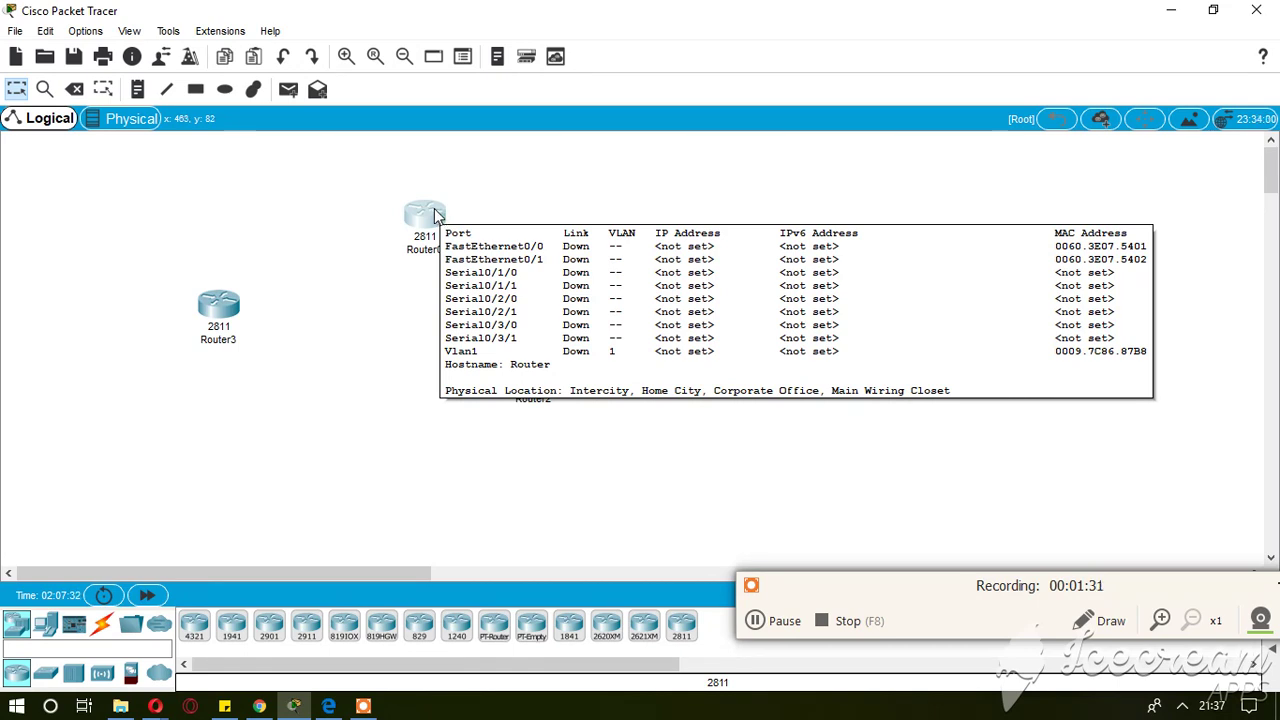
Step: Delete Router2, confirming the deletion prompt
{"action": "left_click", "coordinate": [329, 216]}
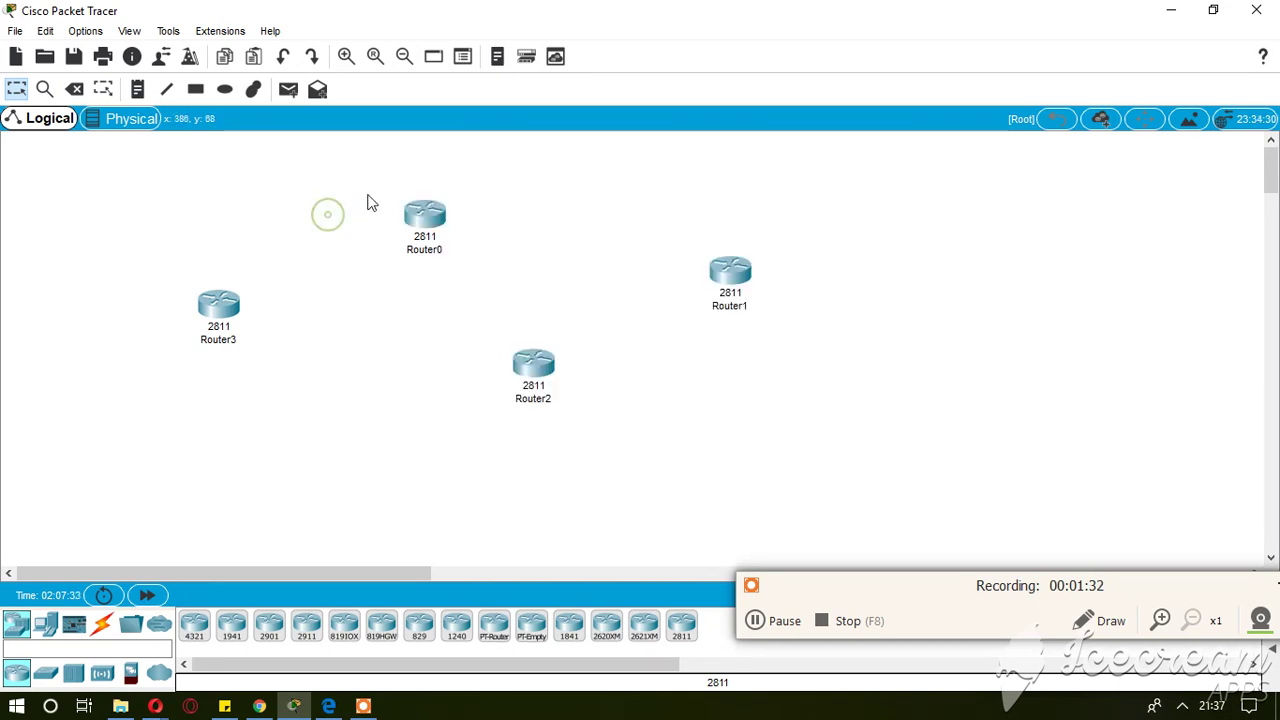
{"action": "left_click", "coordinate": [476, 298]}
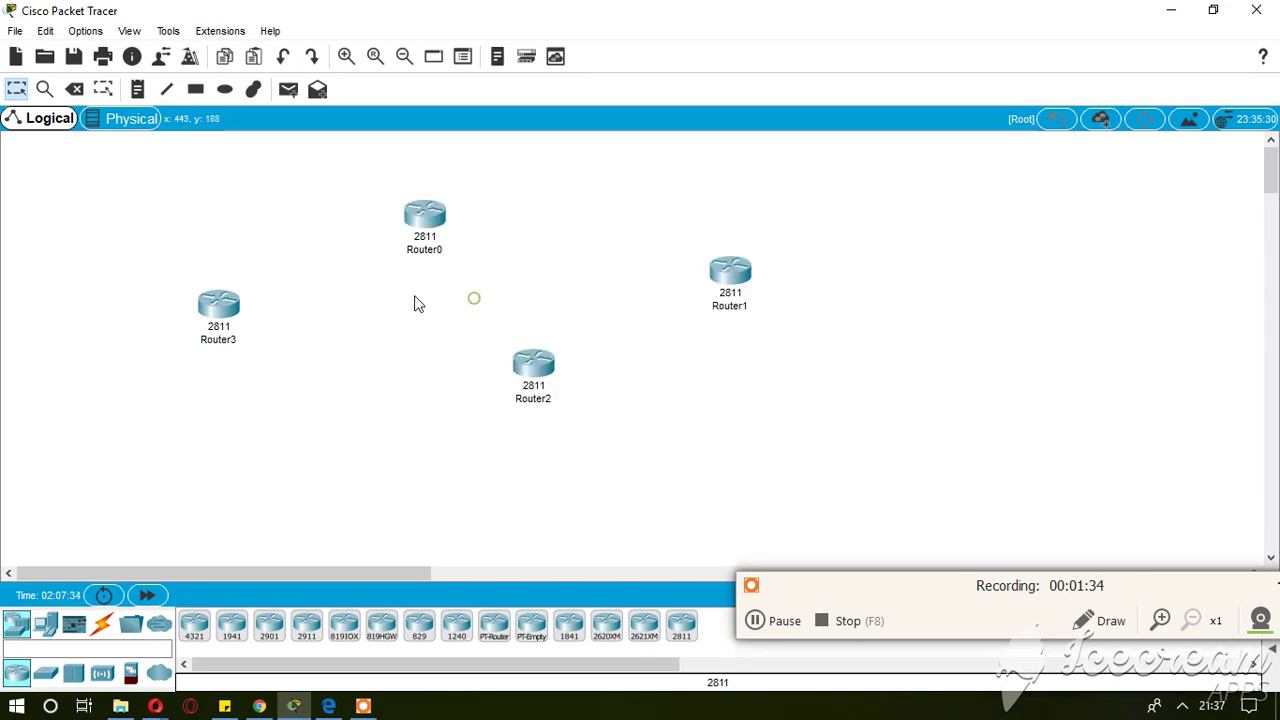
{"action": "left_click", "coordinate": [519, 370]}
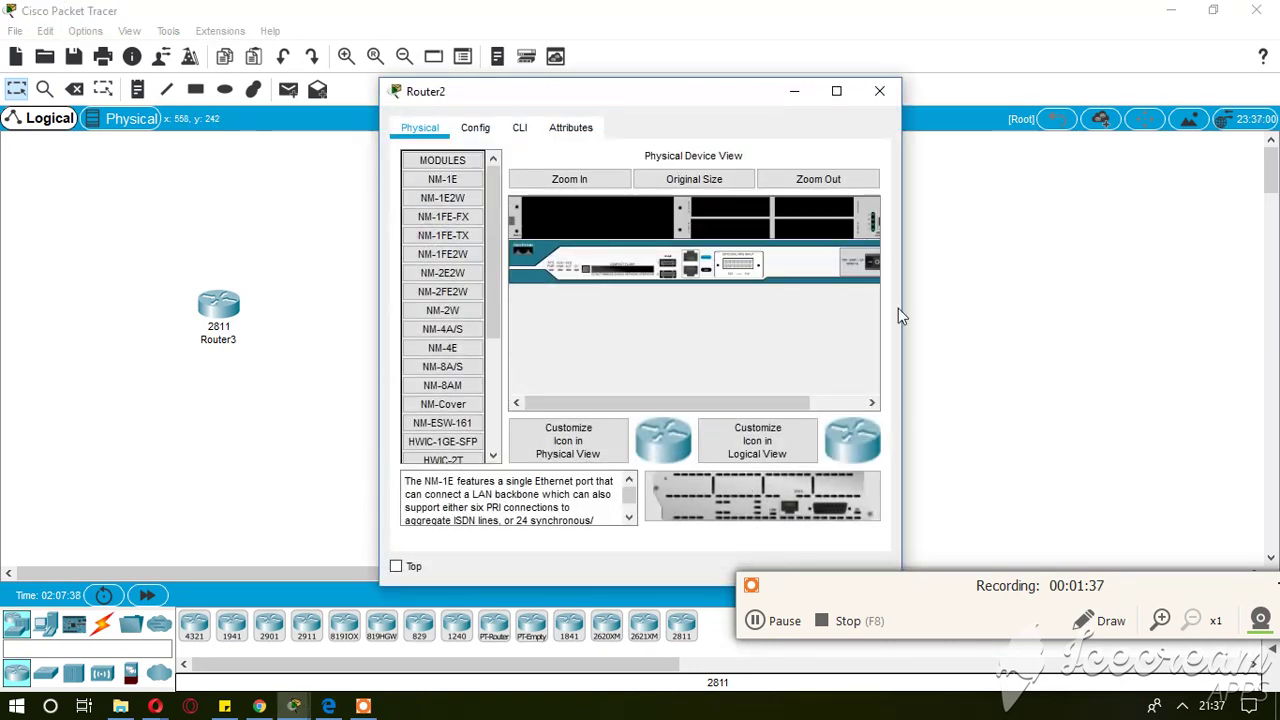
{"action": "left_click", "coordinate": [879, 91]}
{"action": "key", "text": "Delete"}
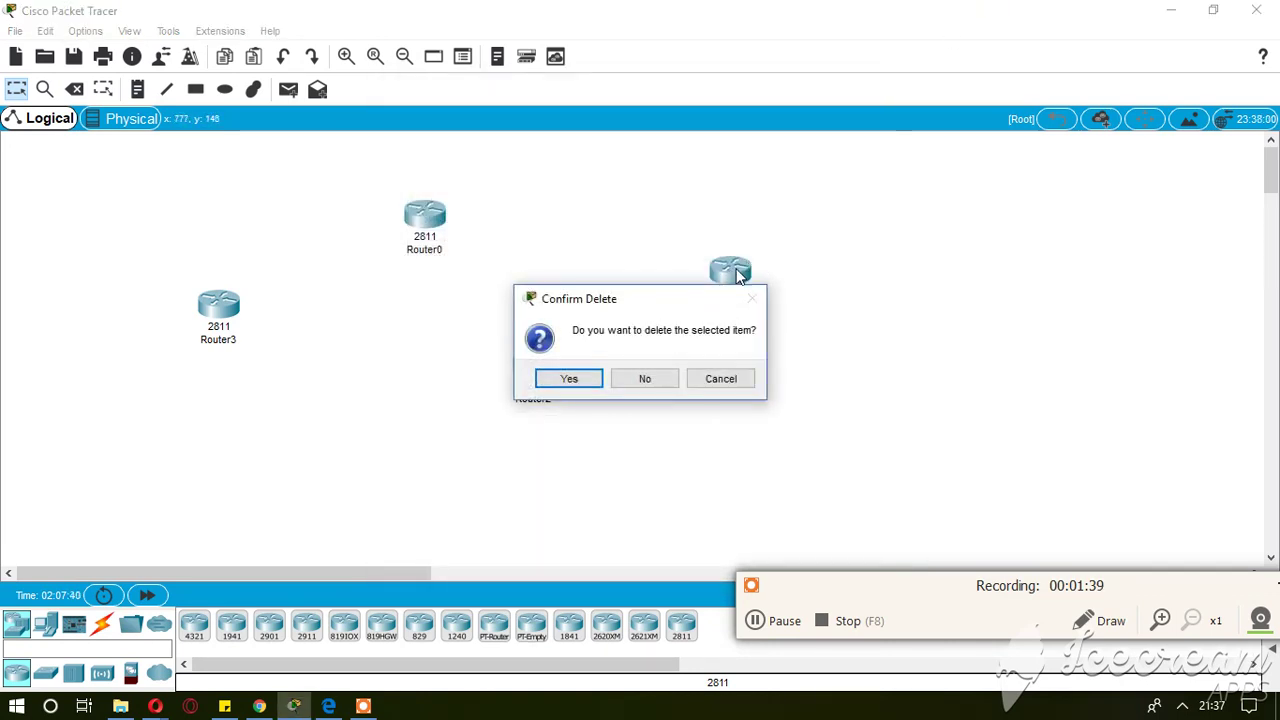
{"action": "left_click", "coordinate": [572, 378]}
Step: Delete Router1 and move Router3 to the right of Router0
{"action": "left_click", "coordinate": [733, 271]}
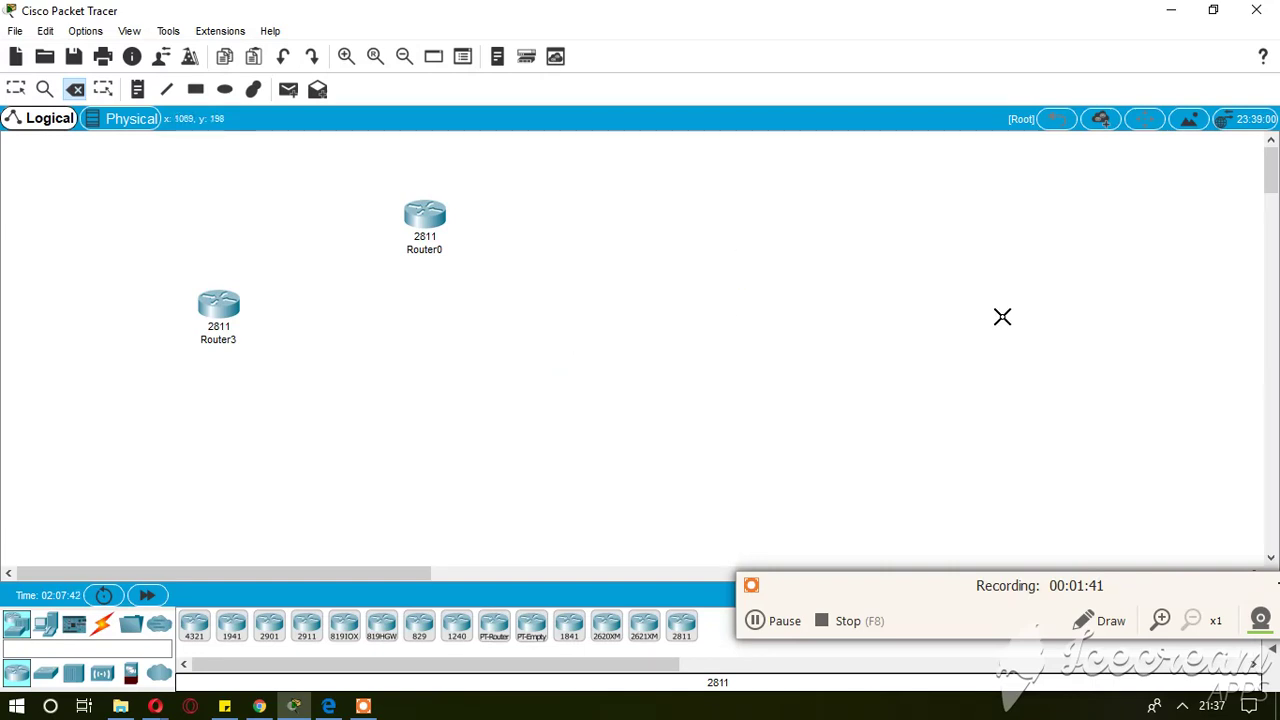
{"action": "key", "text": "Escape"}
{"action": "left_click_drag", "start_coordinate": [218, 305], "coordinate": [800, 245]}
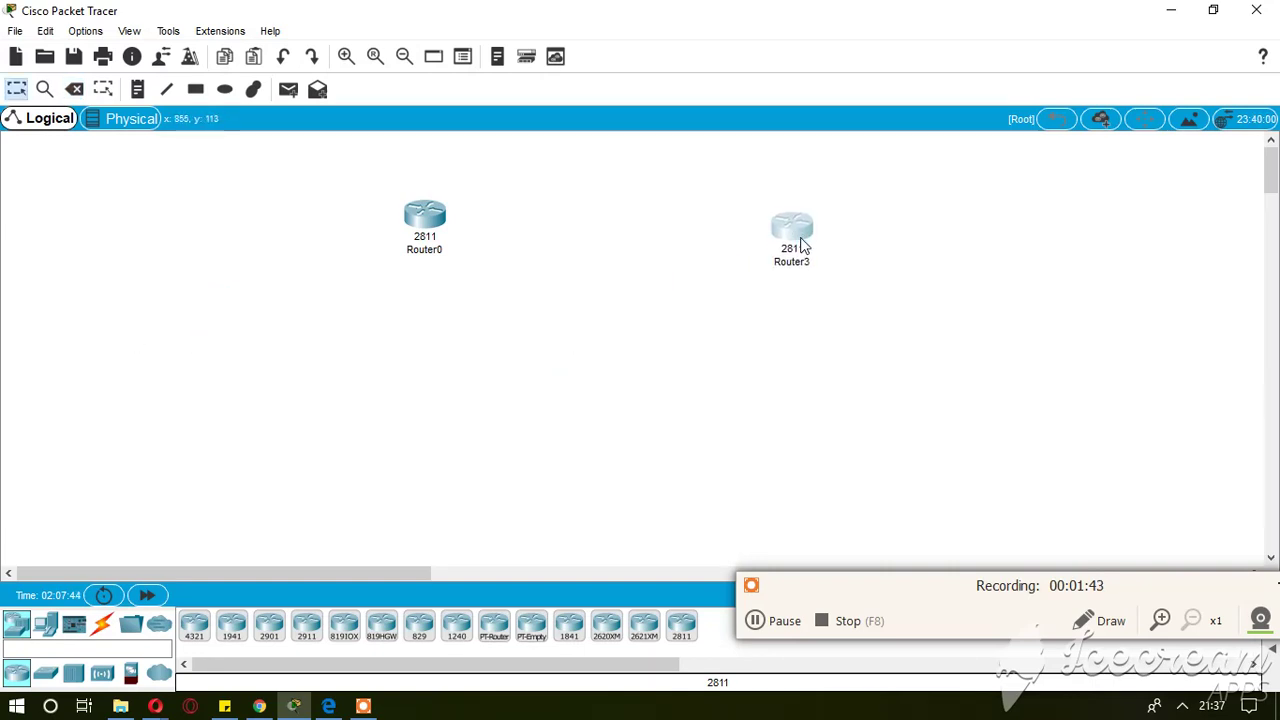
Step: Install a WIC-2T dual-serial card in Router3's empty module slot
{"action": "left_click", "coordinate": [786, 228]}
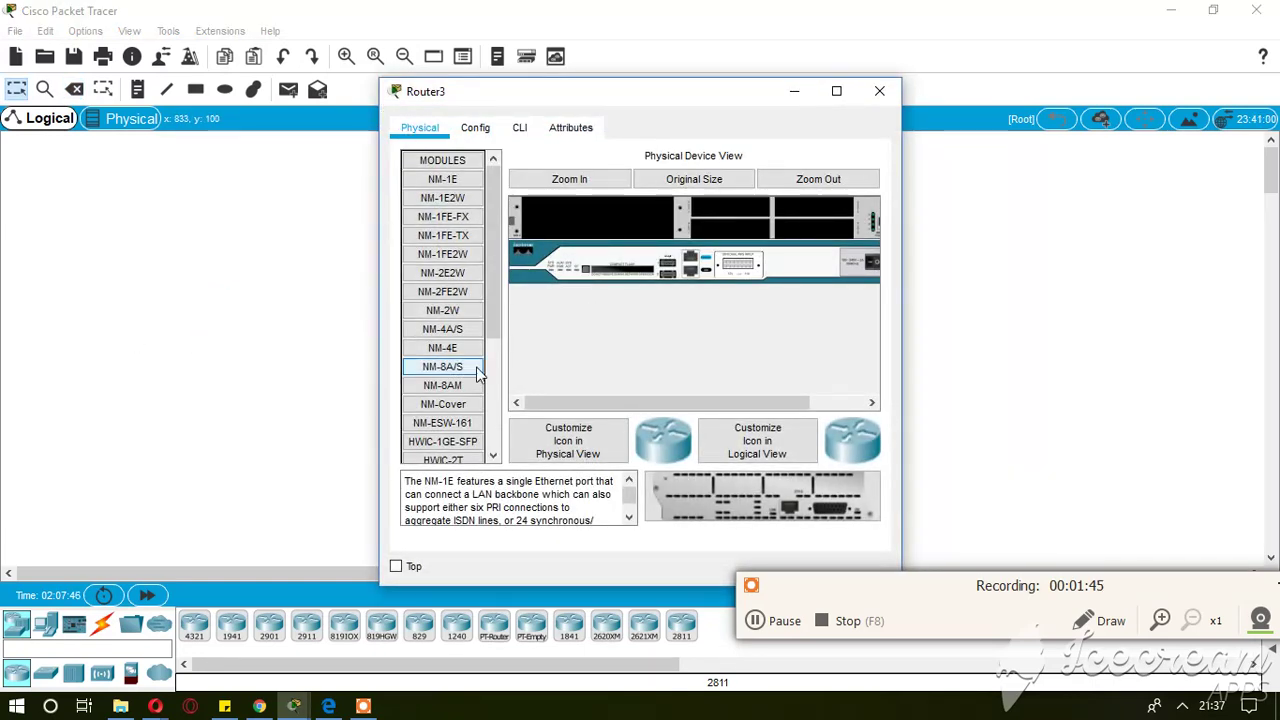
{"action": "scroll", "coordinate": [494, 400], "scroll_direction": "down", "scroll_amount": 3}
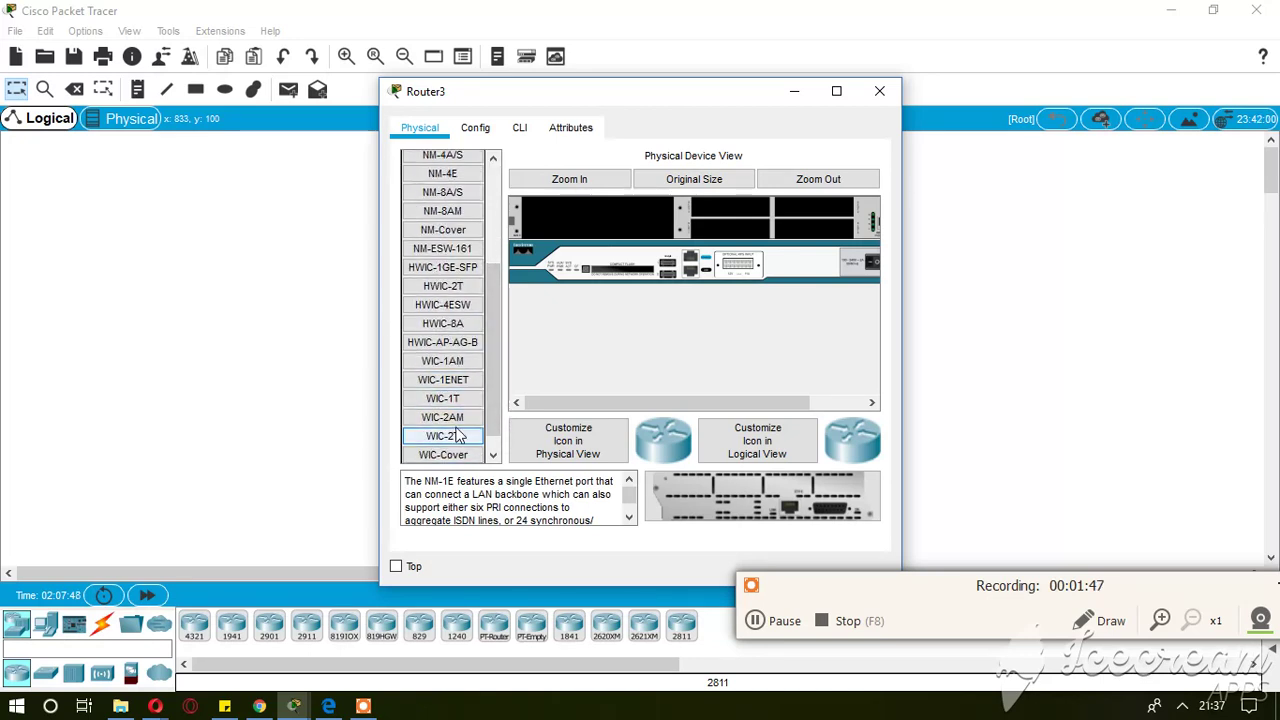
{"action": "left_click", "coordinate": [456, 435]}
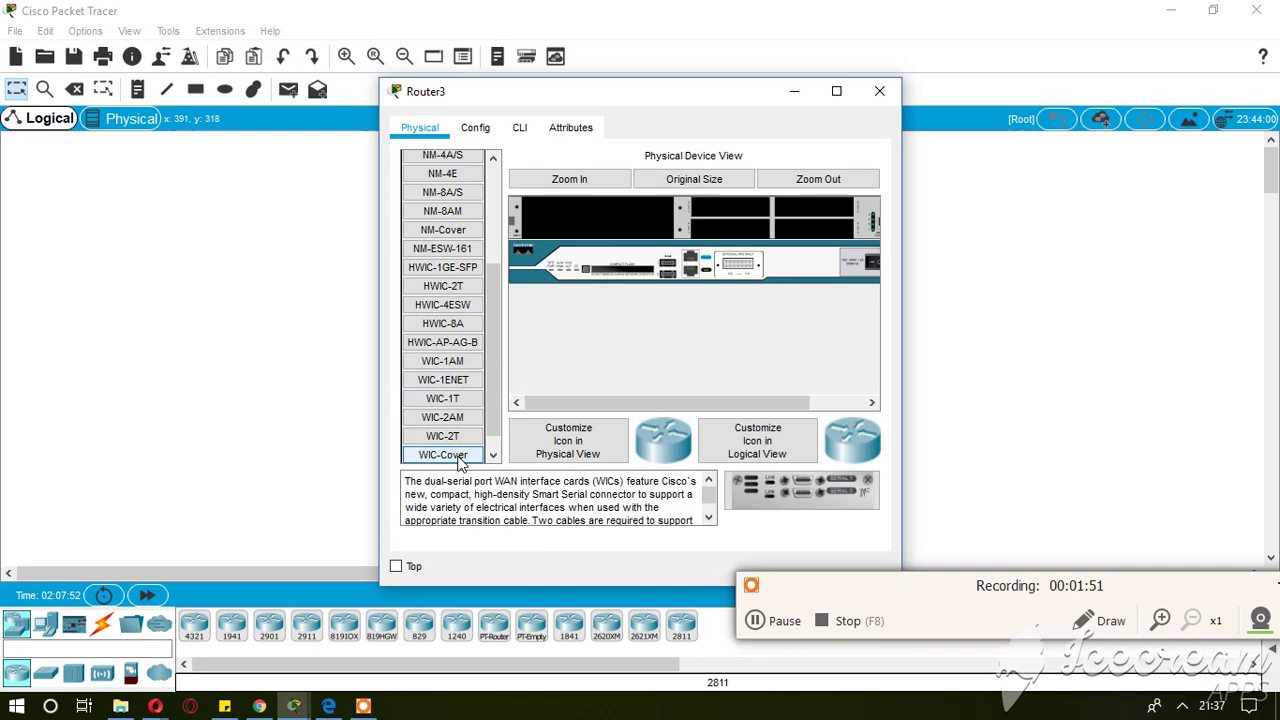
{"action": "left_click_drag", "start_coordinate": [456, 436], "coordinate": [743, 212]}
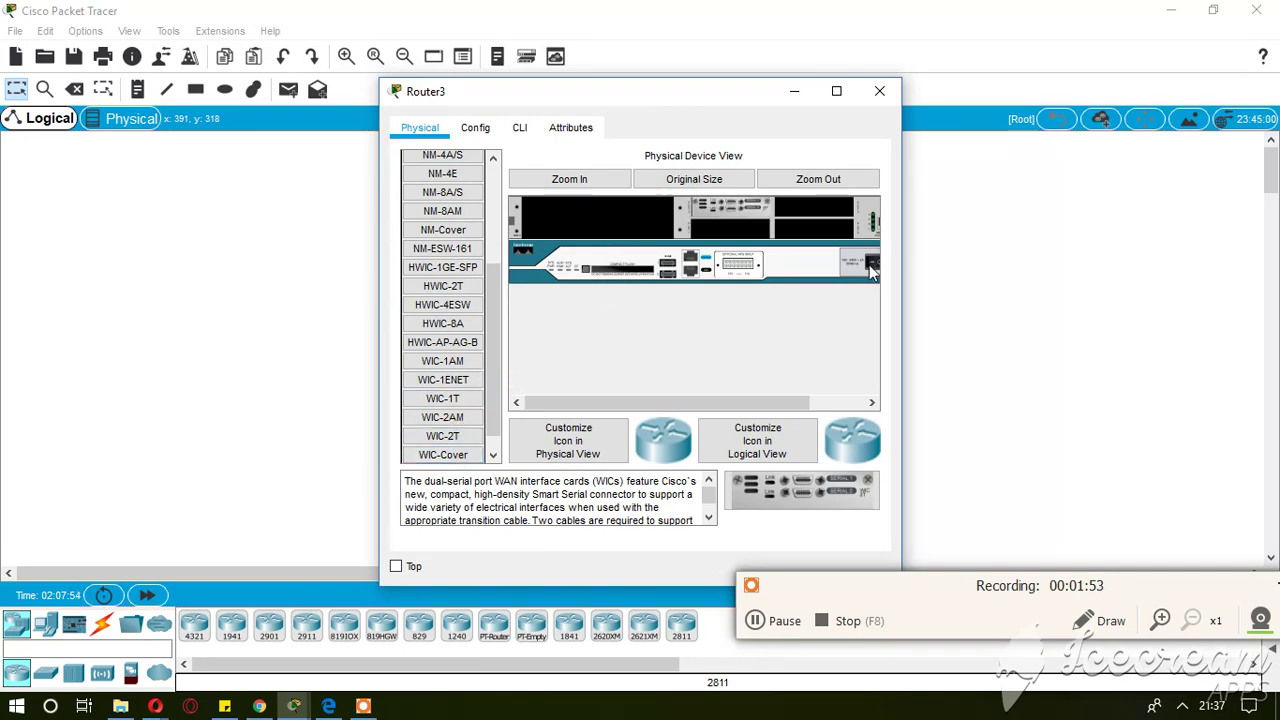
Step: Join Router0 and Router3 with an automatic serial link on Se0/3/0, then move Router3 closer
{"action": "left_click", "coordinate": [879, 91]}
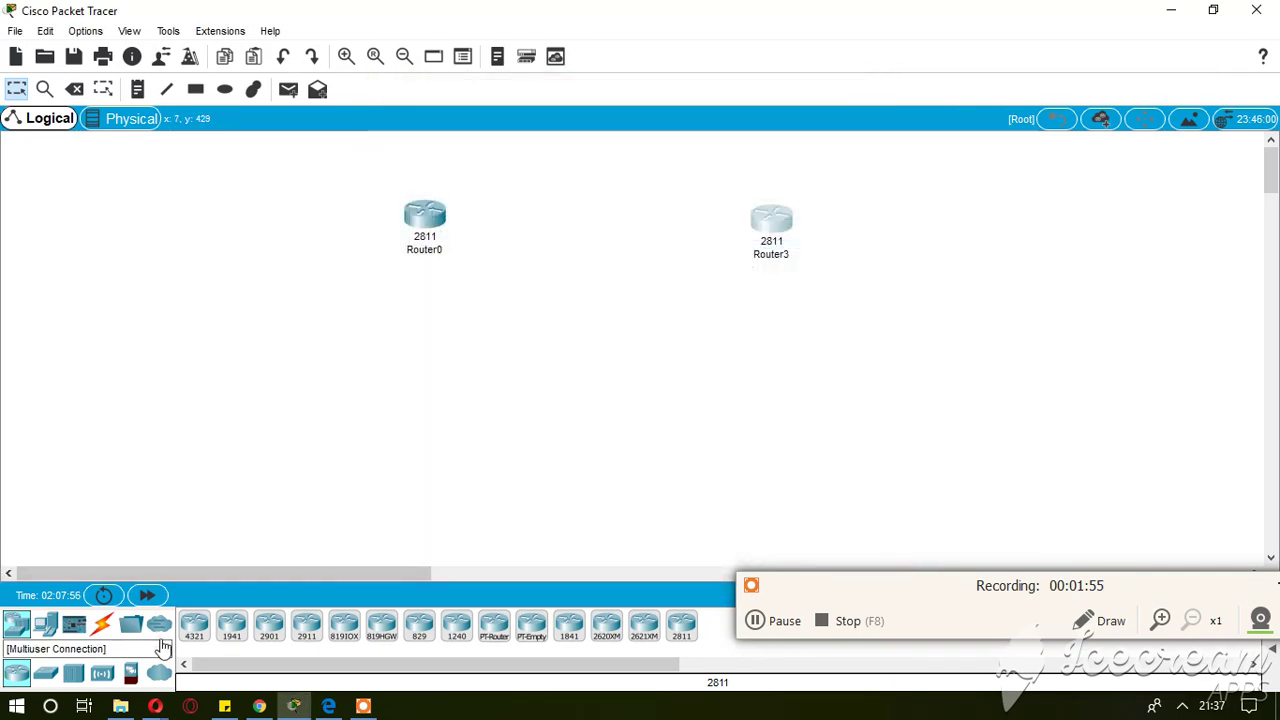
{"action": "left_click", "coordinate": [101, 624]}
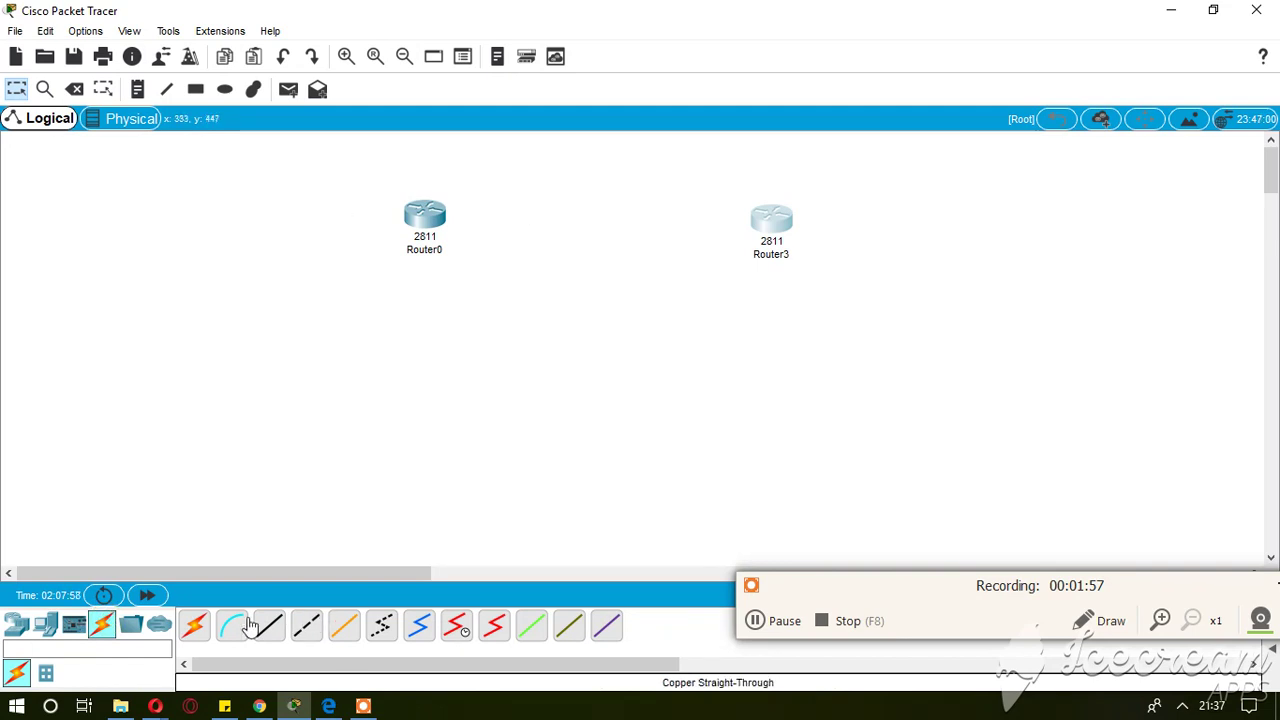
{"action": "left_click", "coordinate": [194, 625]}
{"action": "left_click", "coordinate": [430, 215]}
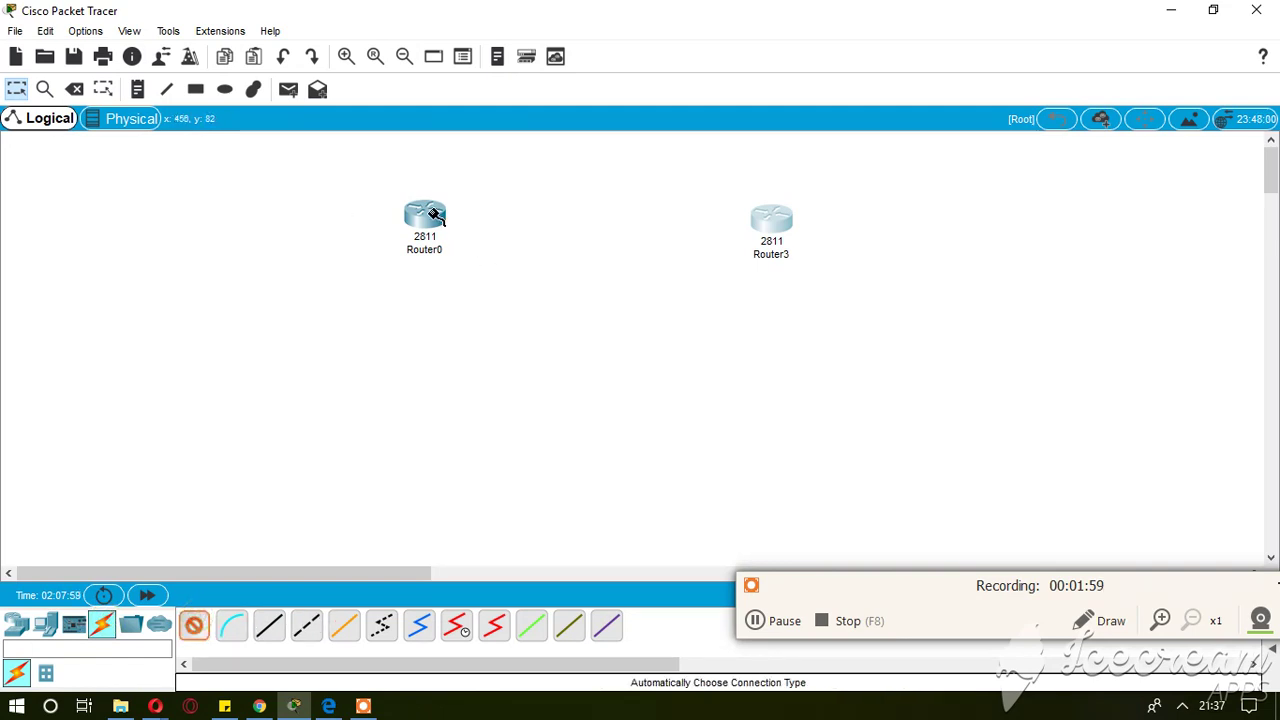
{"action": "left_click", "coordinate": [780, 224]}
{"action": "left_click_drag", "start_coordinate": [772, 220], "coordinate": [700, 208]}
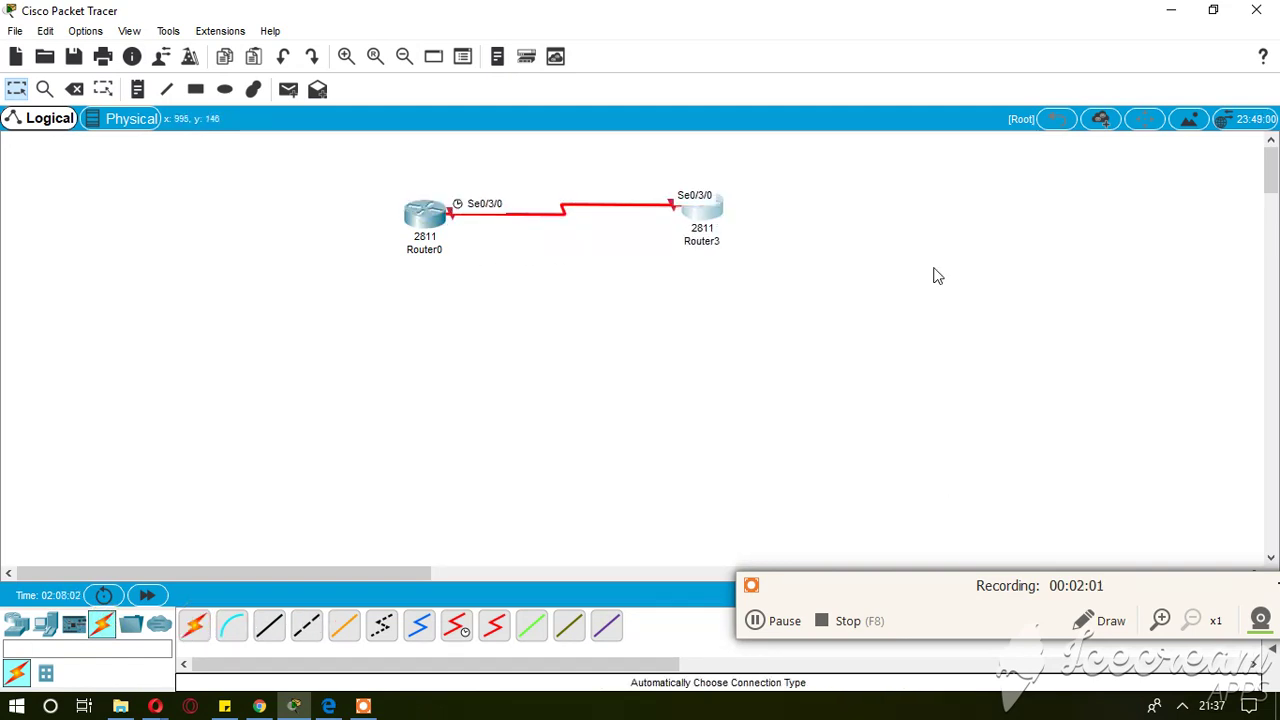
Step: Write a red note: Classless Addressing, 192.168.1.1/26, 255.255.255.192, RIP Version 2
{"action": "left_click", "coordinate": [1095, 630]}
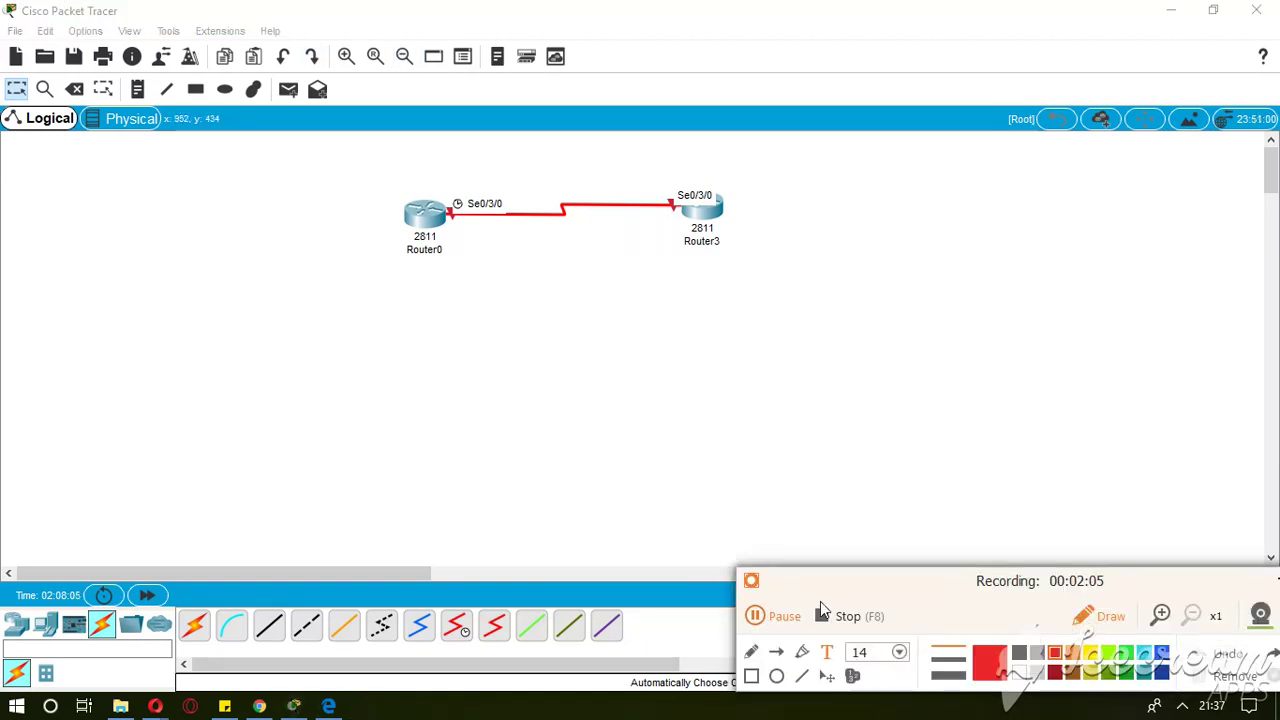
{"action": "left_click", "coordinate": [827, 652]}
{"action": "left_click", "coordinate": [907, 240]}
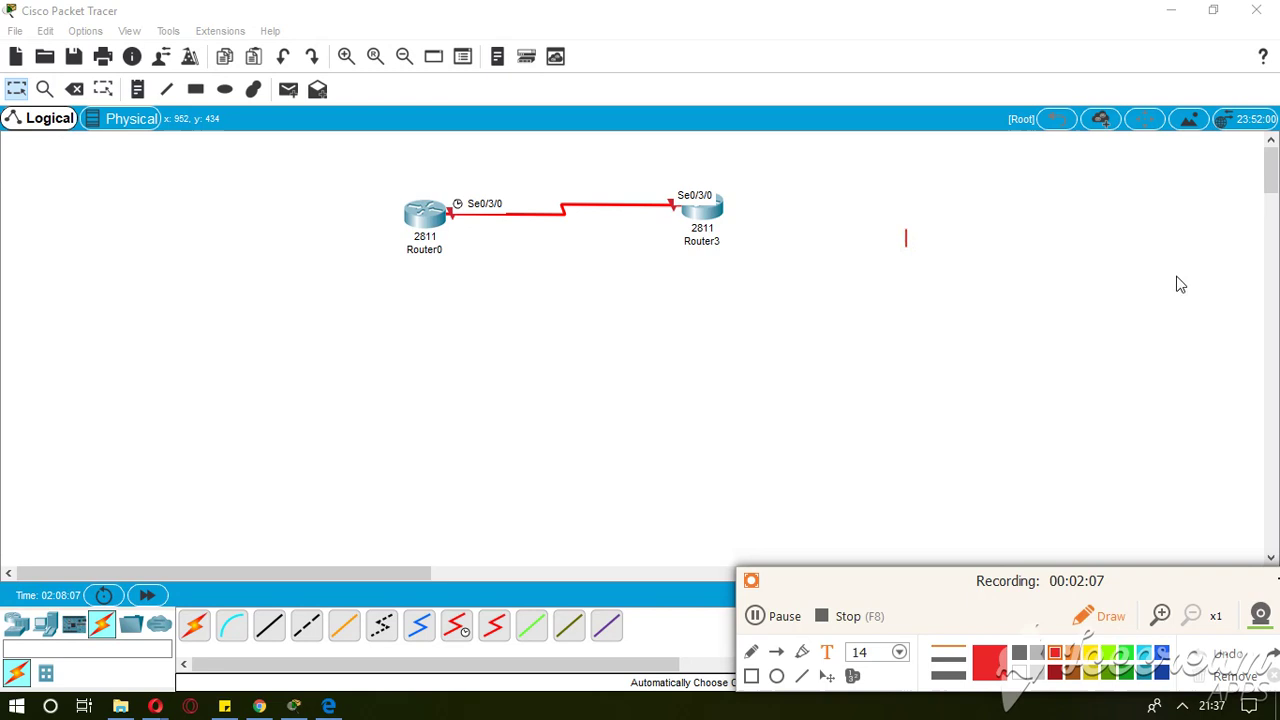
{"action": "type", "text": "Classless Ad"}
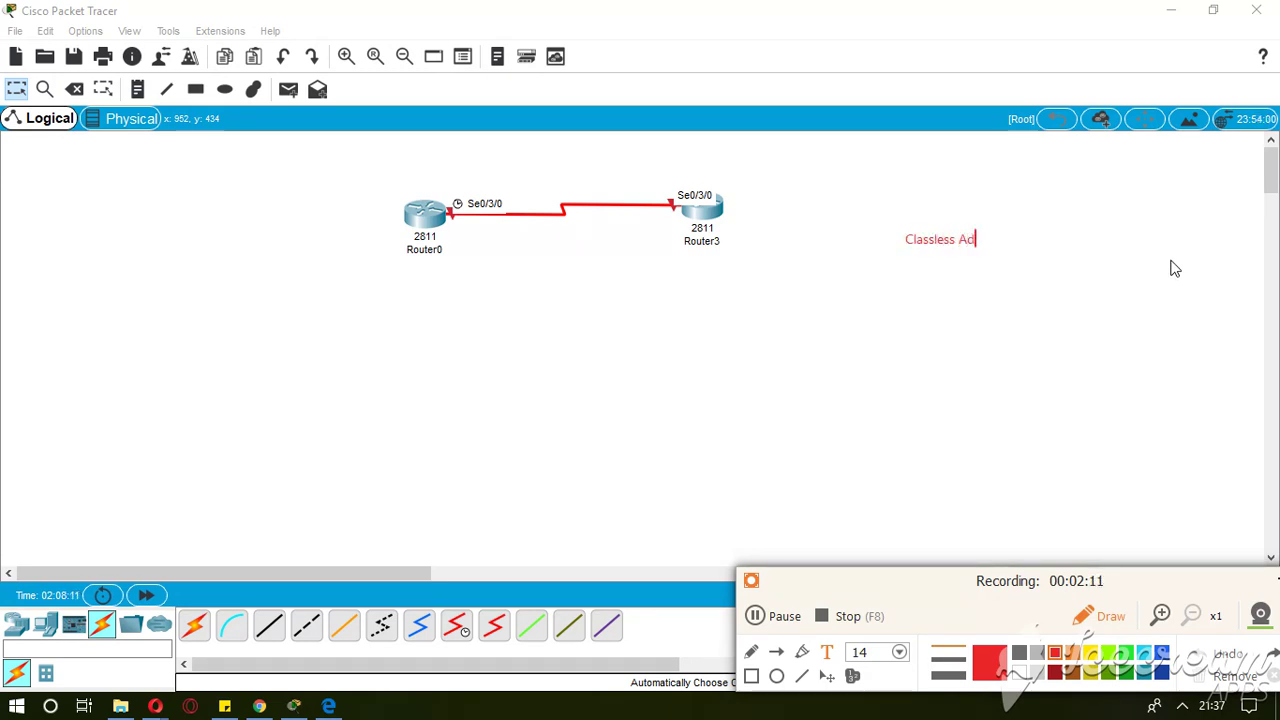
{"action": "type", "text": "dressing"}
{"action": "key", "text": "Return"}
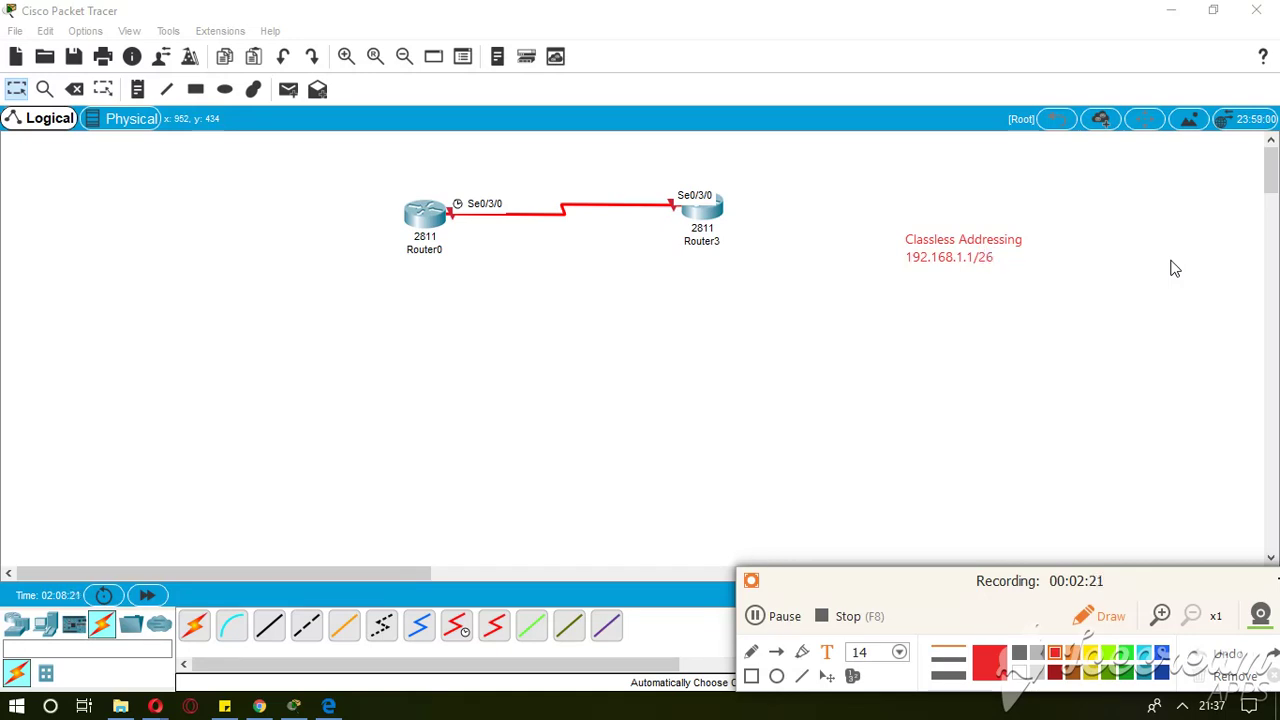
{"action": "key", "text": "Return"}
{"action": "type", "text": "255.255.255"}
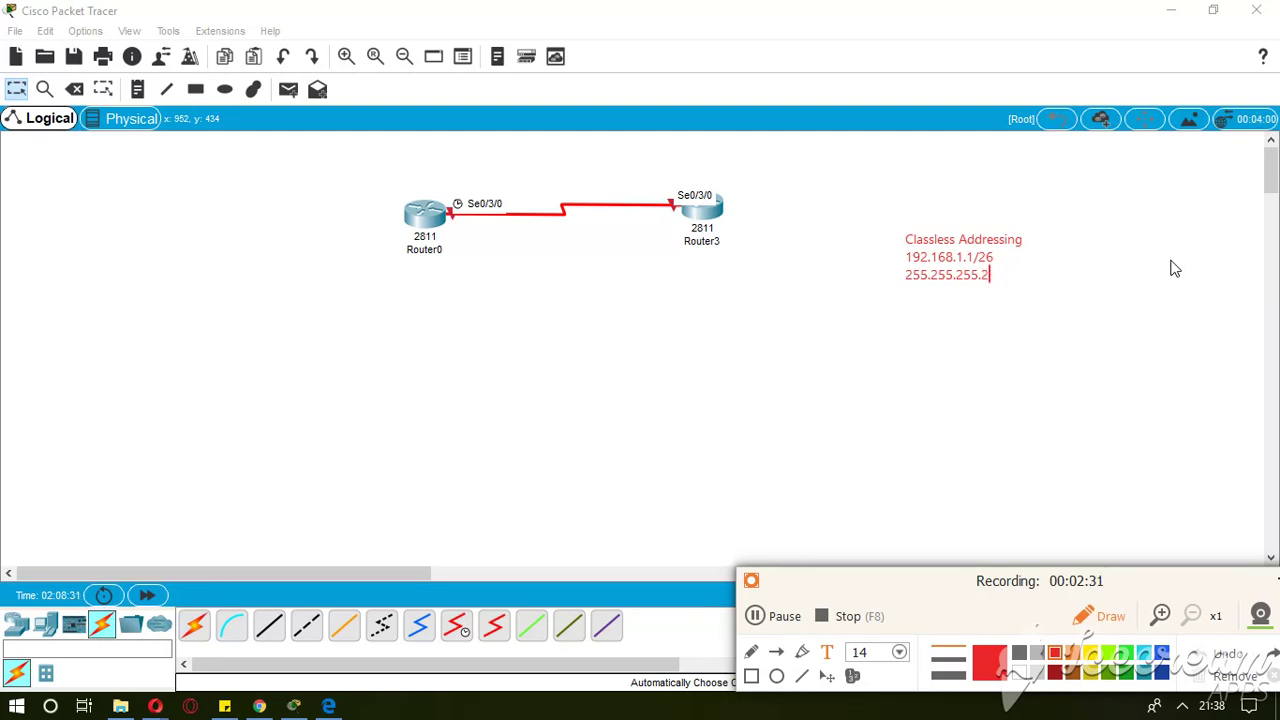
{"action": "type", "text": ".192"}
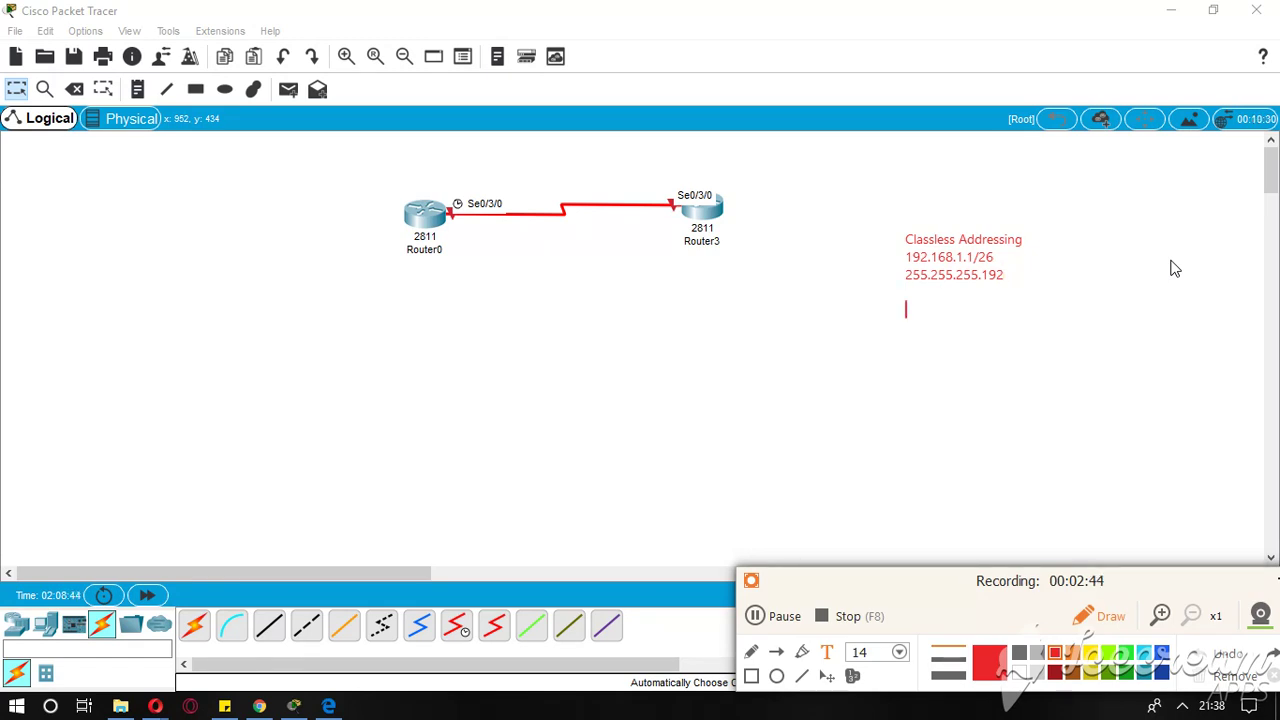
{"action": "type", "text": "D"}
{"action": "type", "text": " Version 2"}
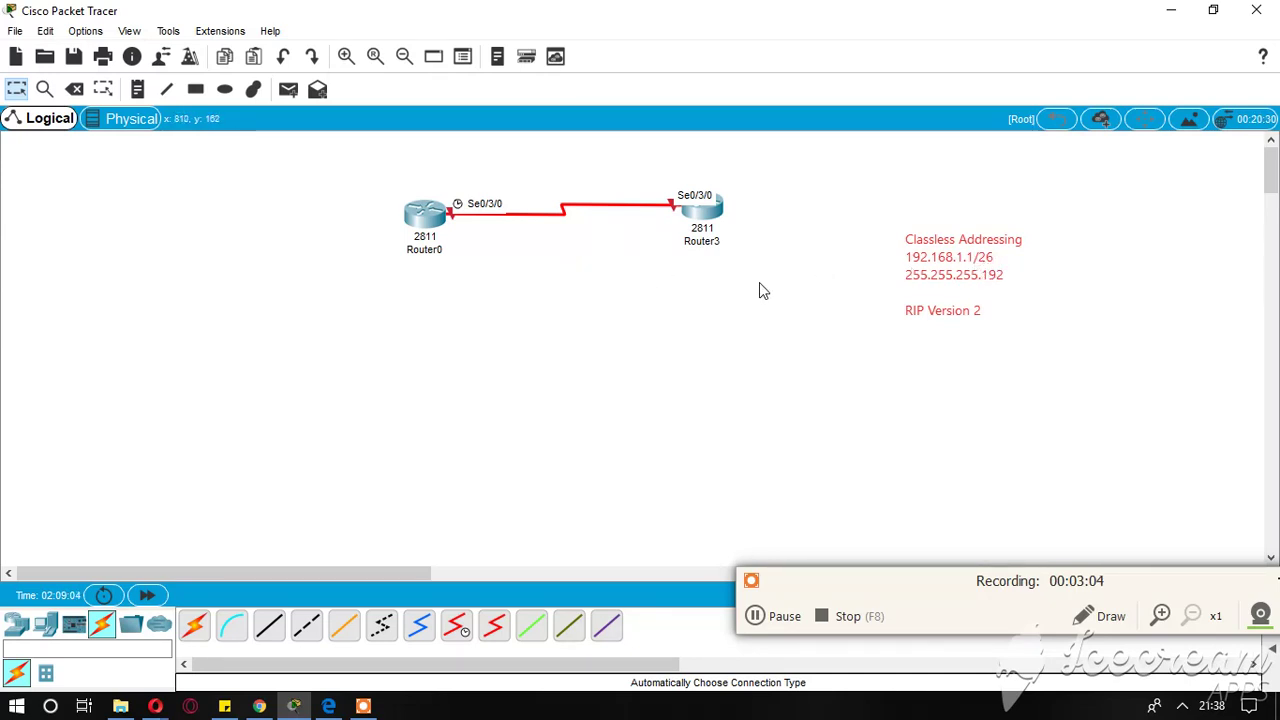
Step: Place PC0 below-left of Router0 and PC1 below Router3
{"action": "left_click", "coordinate": [45, 624]}
{"action": "left_click", "coordinate": [197, 624]}
{"action": "left_click", "coordinate": [229, 288]}
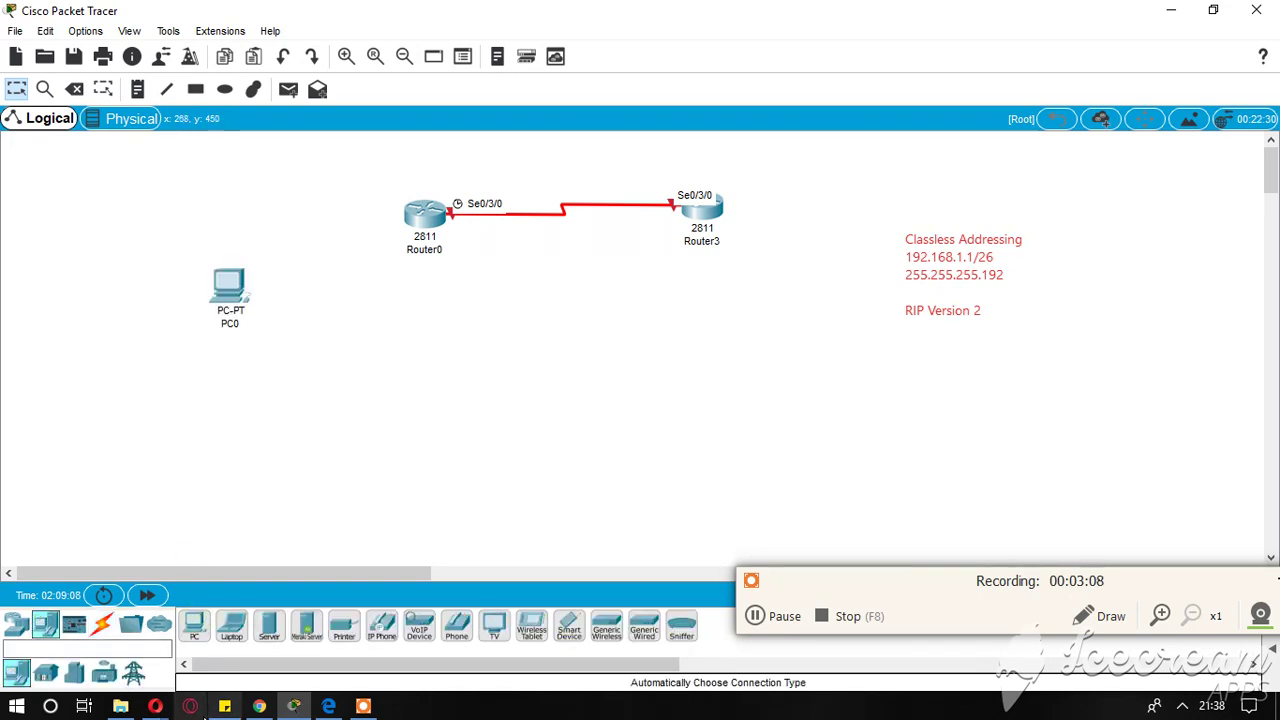
{"action": "left_click", "coordinate": [197, 624]}
{"action": "left_click", "coordinate": [810, 366]}
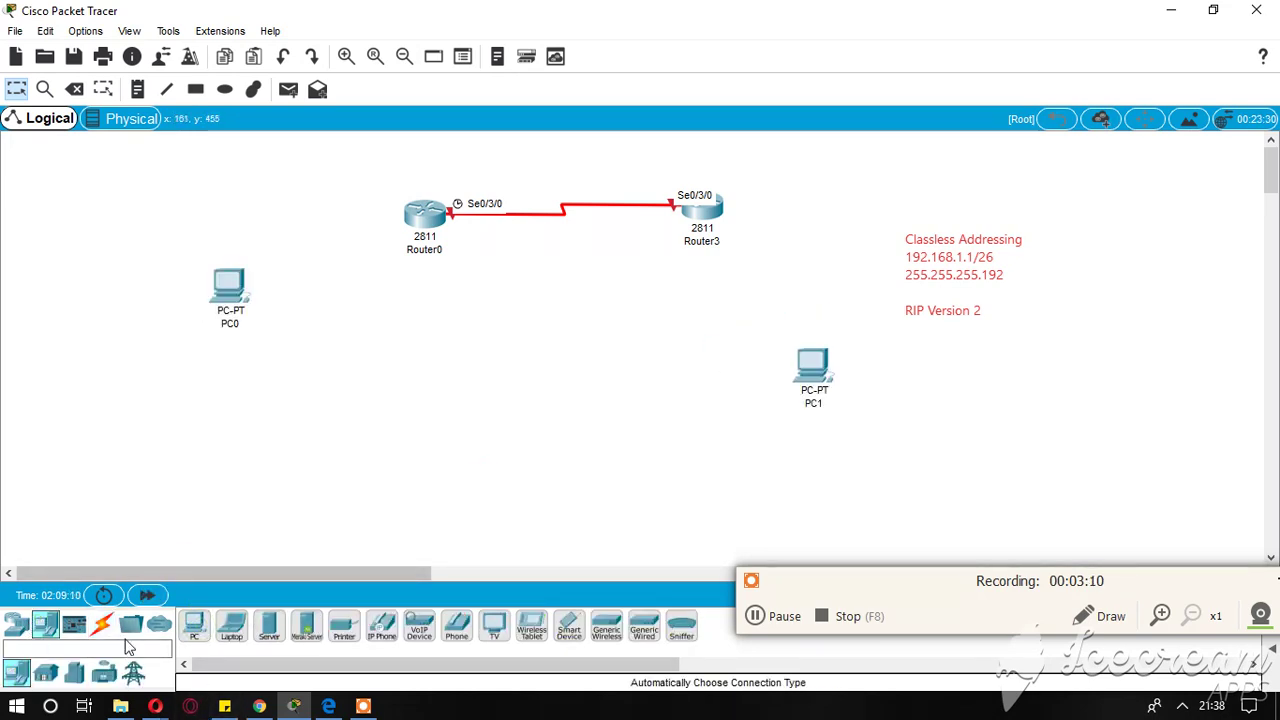
Step: Cable PC0 to Router0 Fa0/0 and PC1 to Router3 Fa0/0 with automatic connections
{"action": "left_click", "coordinate": [102, 624]}
{"action": "left_click", "coordinate": [195, 624]}
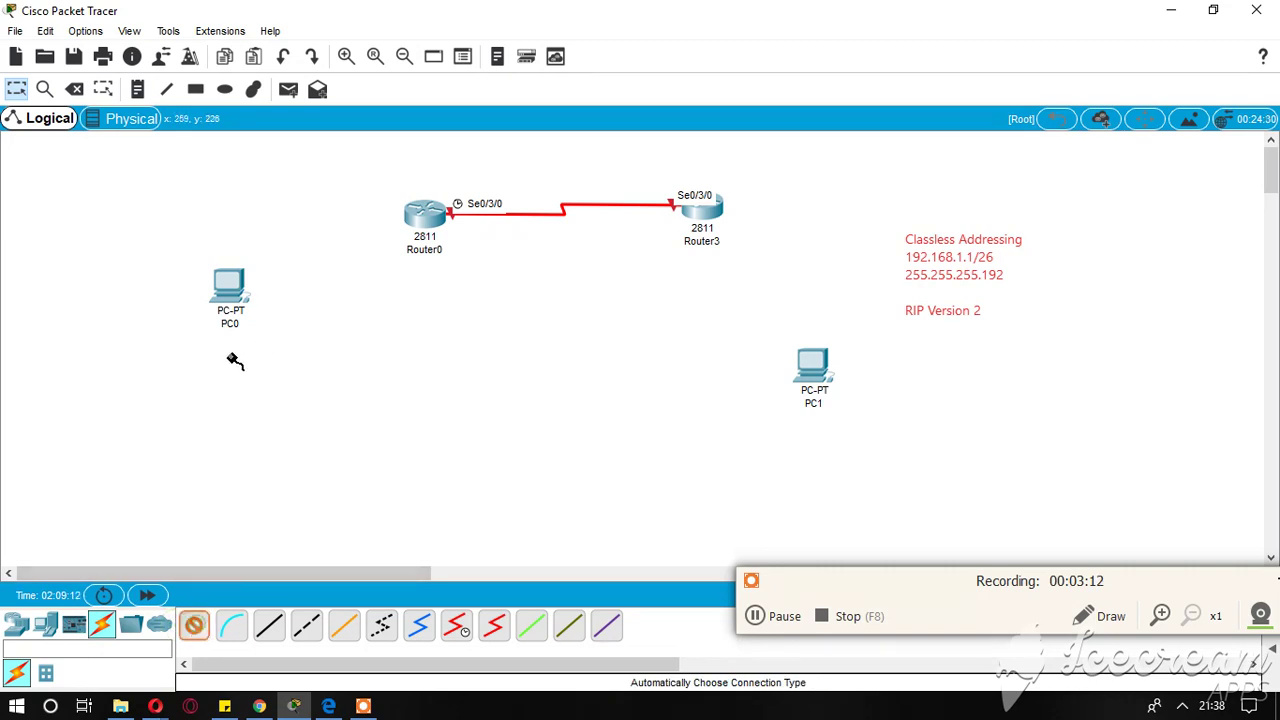
{"action": "left_click", "coordinate": [236, 284]}
{"action": "left_click", "coordinate": [418, 228]}
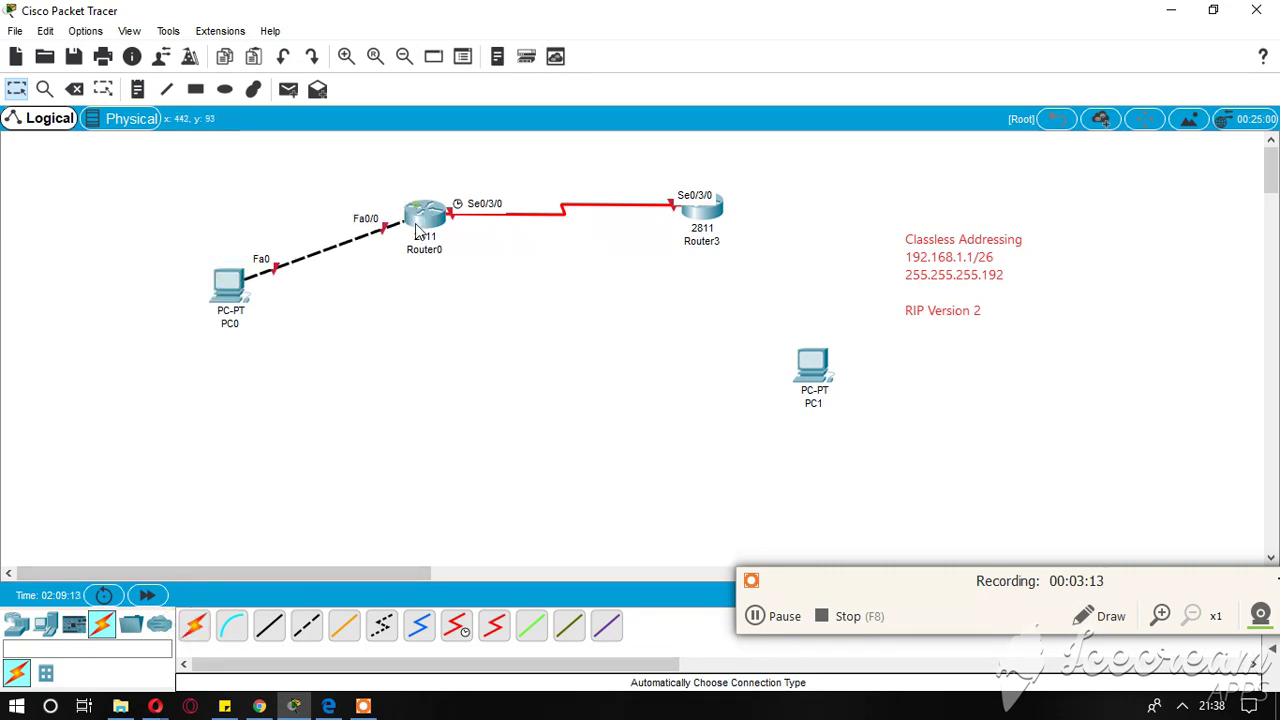
{"action": "left_click", "coordinate": [194, 625]}
{"action": "left_click", "coordinate": [812, 366]}
{"action": "left_click", "coordinate": [703, 207]}
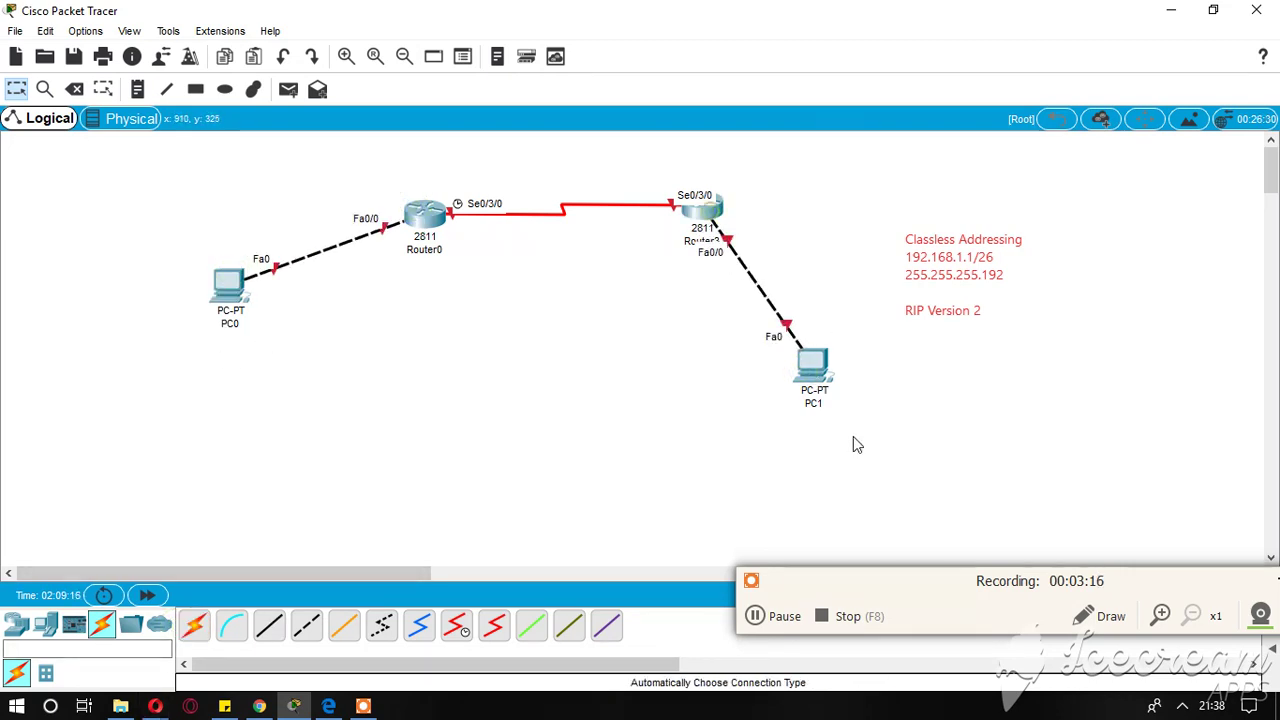
{"action": "left_click_drag", "start_coordinate": [803, 352], "coordinate": [817, 332]}
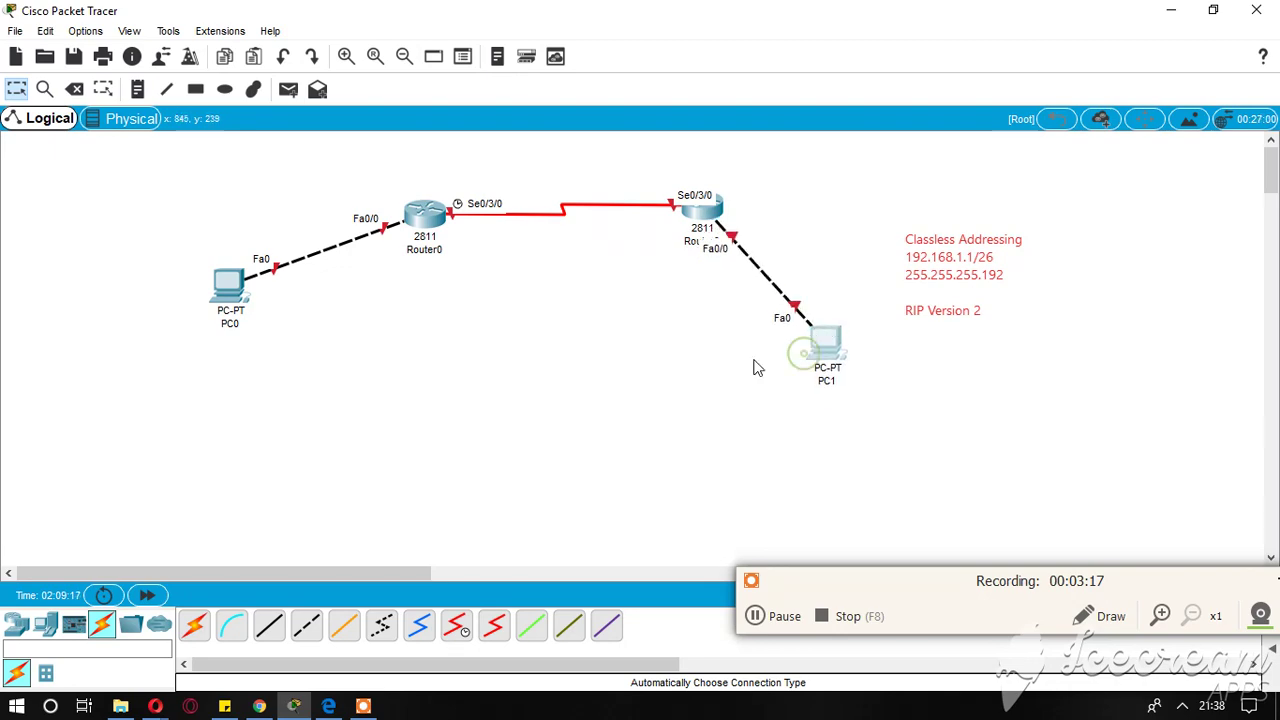
Step: Open Router0's FastEthernet0/0 configuration page
{"action": "left_click", "coordinate": [428, 214]}
{"action": "left_click", "coordinate": [517, 132]}
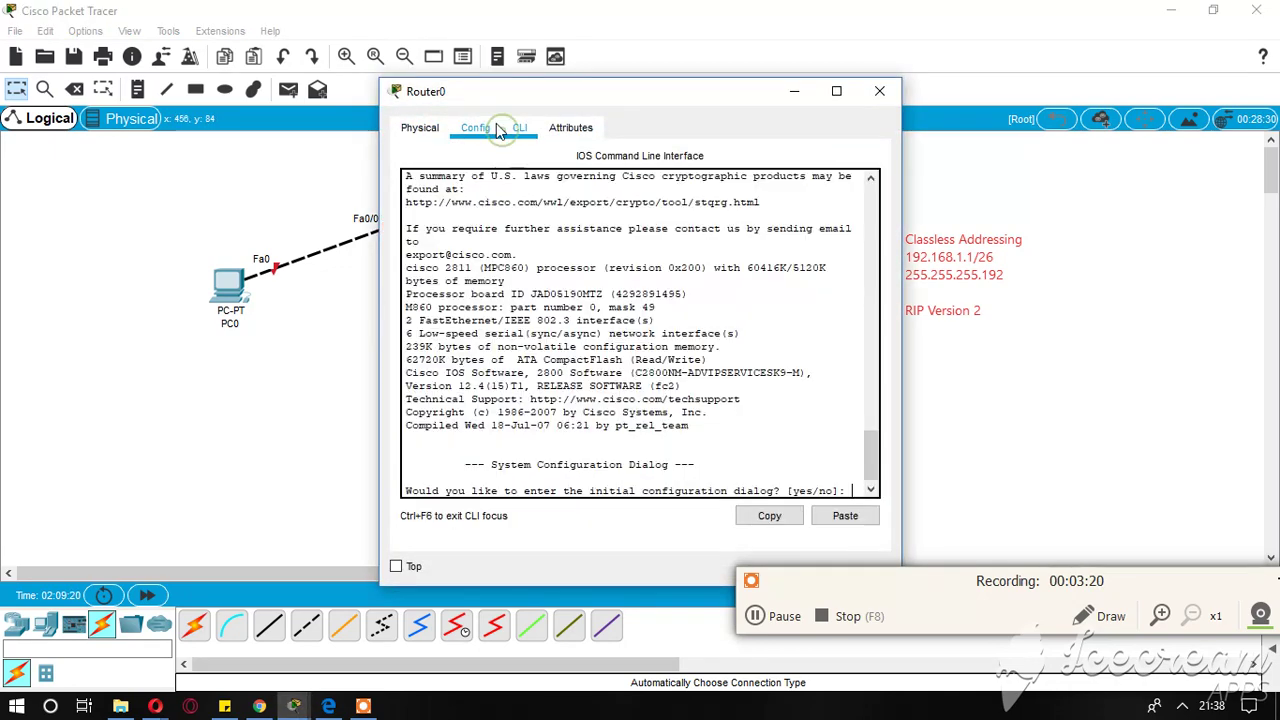
{"action": "left_click", "coordinate": [482, 127]}
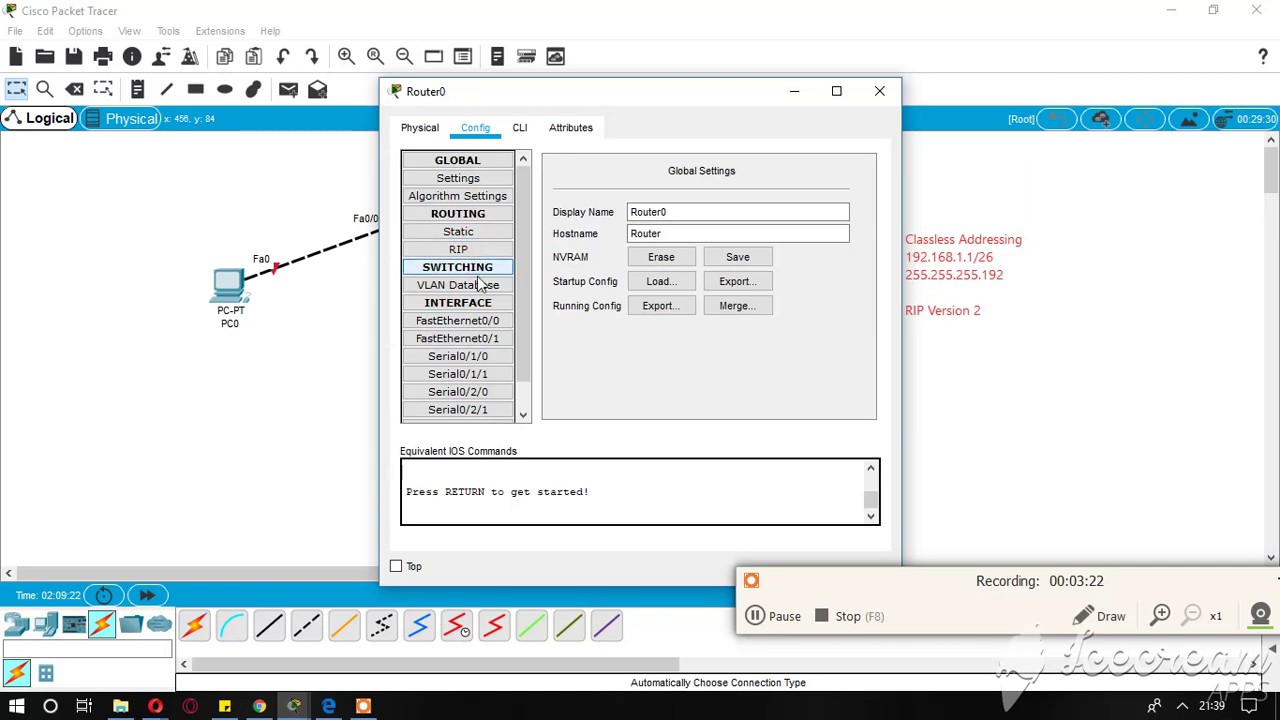
{"action": "left_click_drag", "start_coordinate": [605, 91], "coordinate": [827, 55]}
{"action": "left_click", "coordinate": [680, 285]}
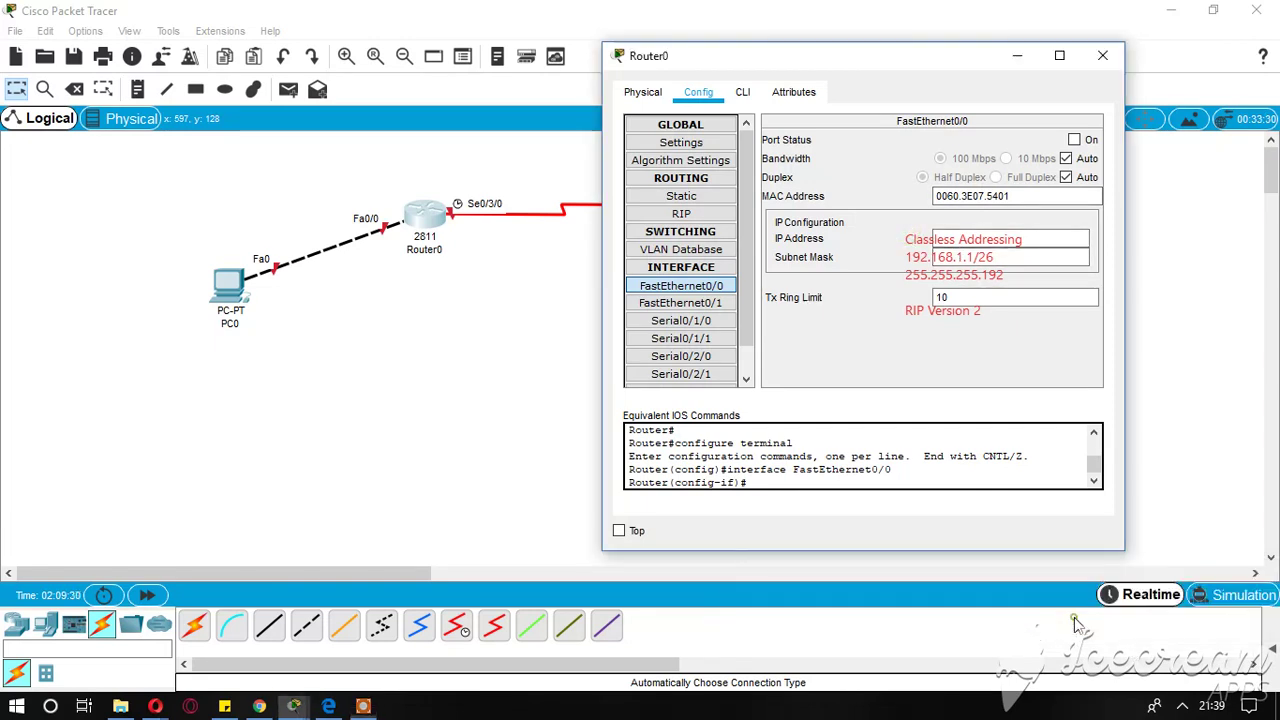
{"action": "left_click", "coordinate": [1105, 616]}
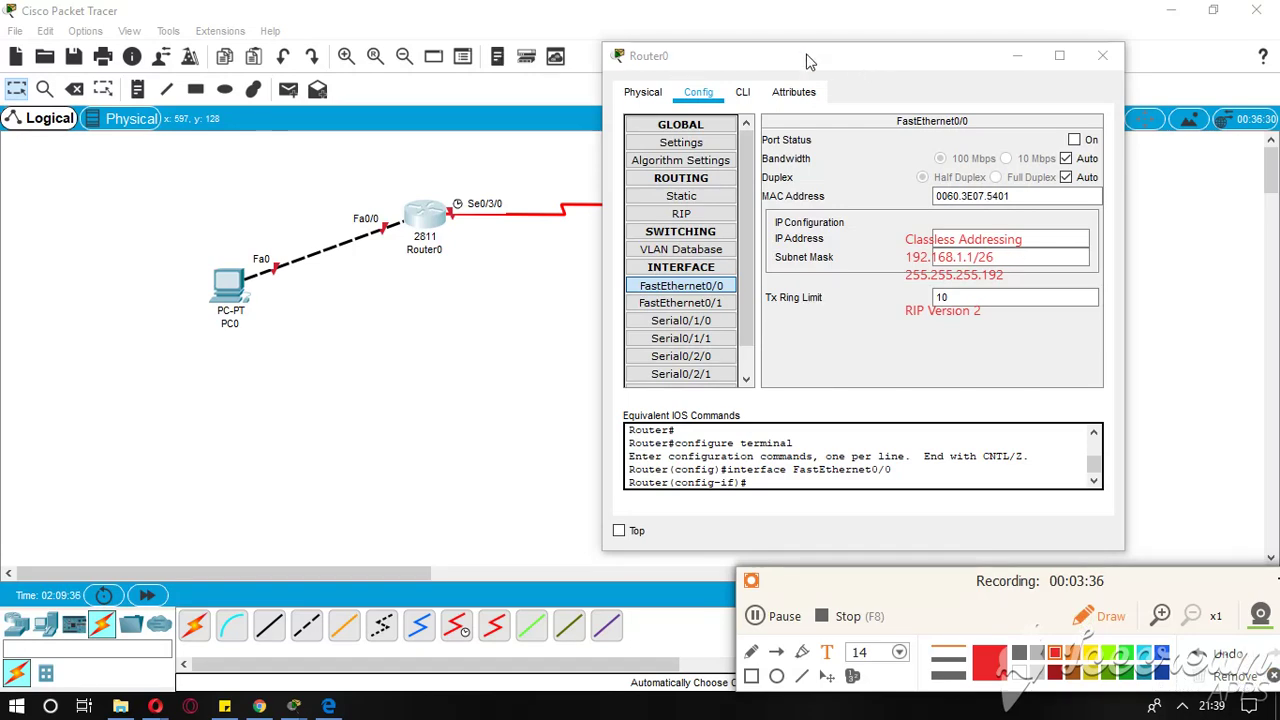
{"action": "left_click_drag", "start_coordinate": [810, 62], "coordinate": [460, 72]}
Step: Address Fa0/0 as 192.168.1.1 with mask 255.255.255.192 and turn the port on
{"action": "left_click", "coordinate": [634, 262]}
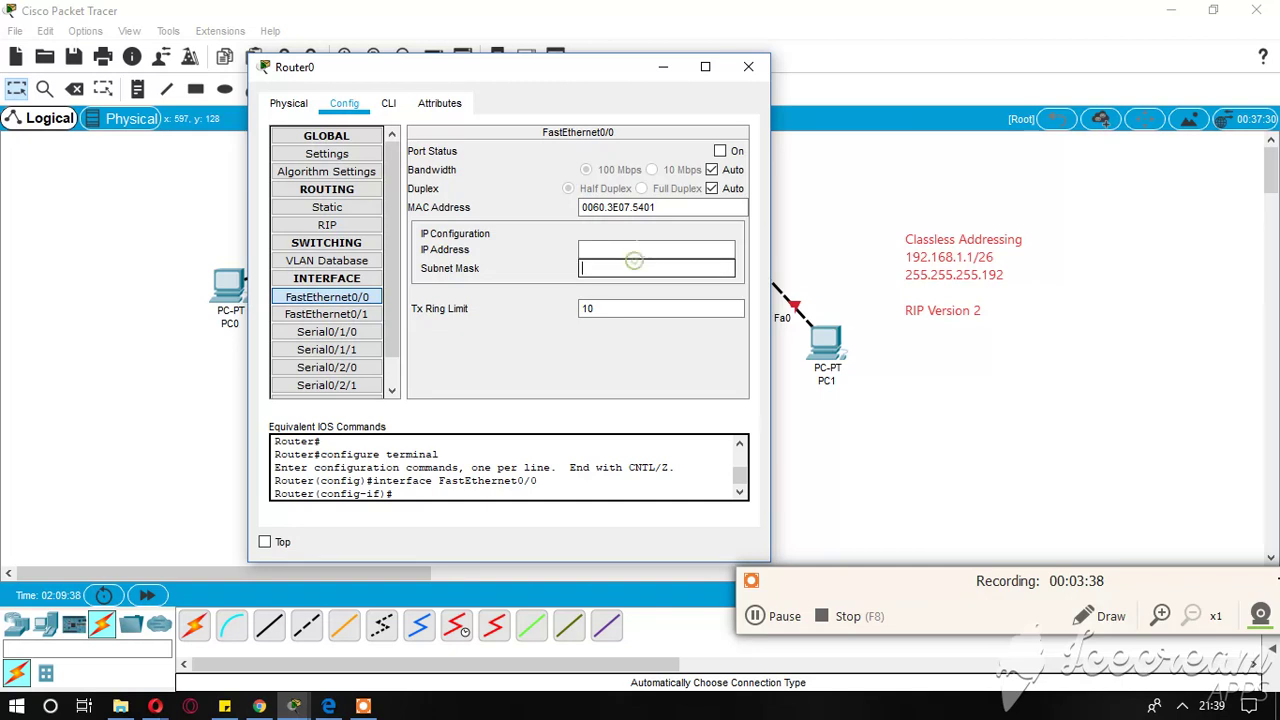
{"action": "left_click", "coordinate": [636, 250]}
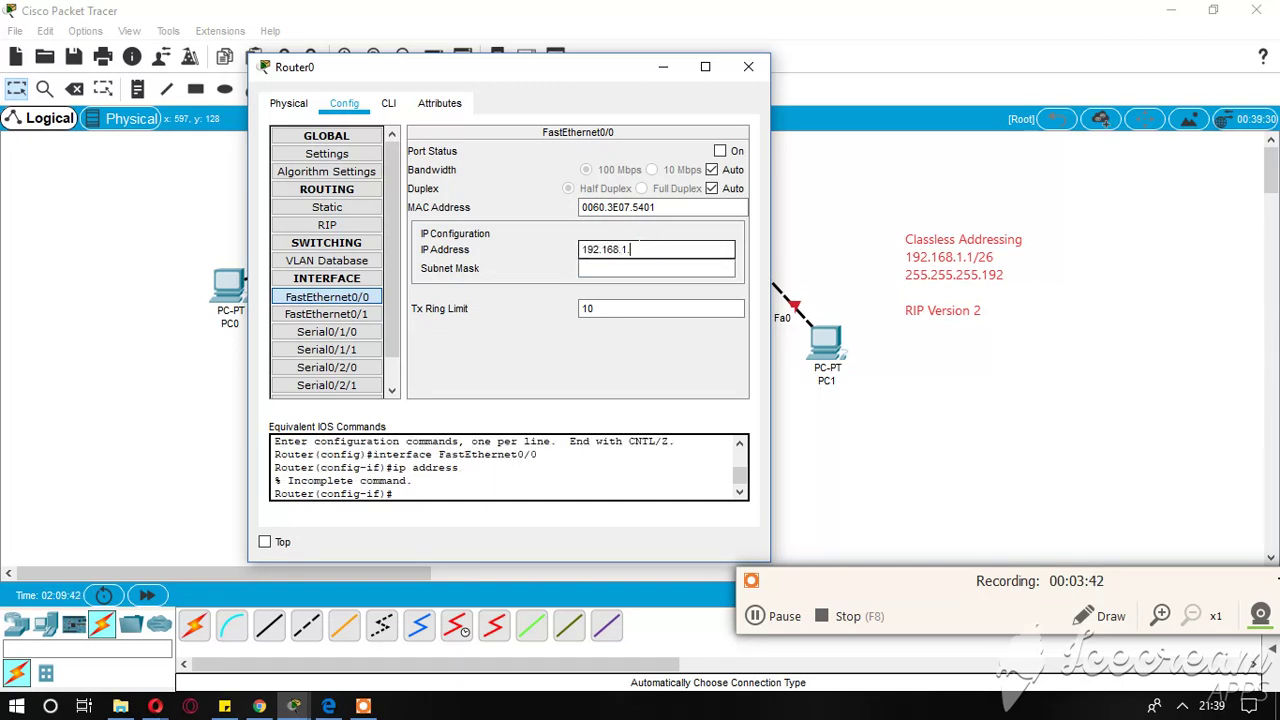
{"action": "type", "text": "192.168.1.1"}
{"action": "left_click", "coordinate": [650, 268]}
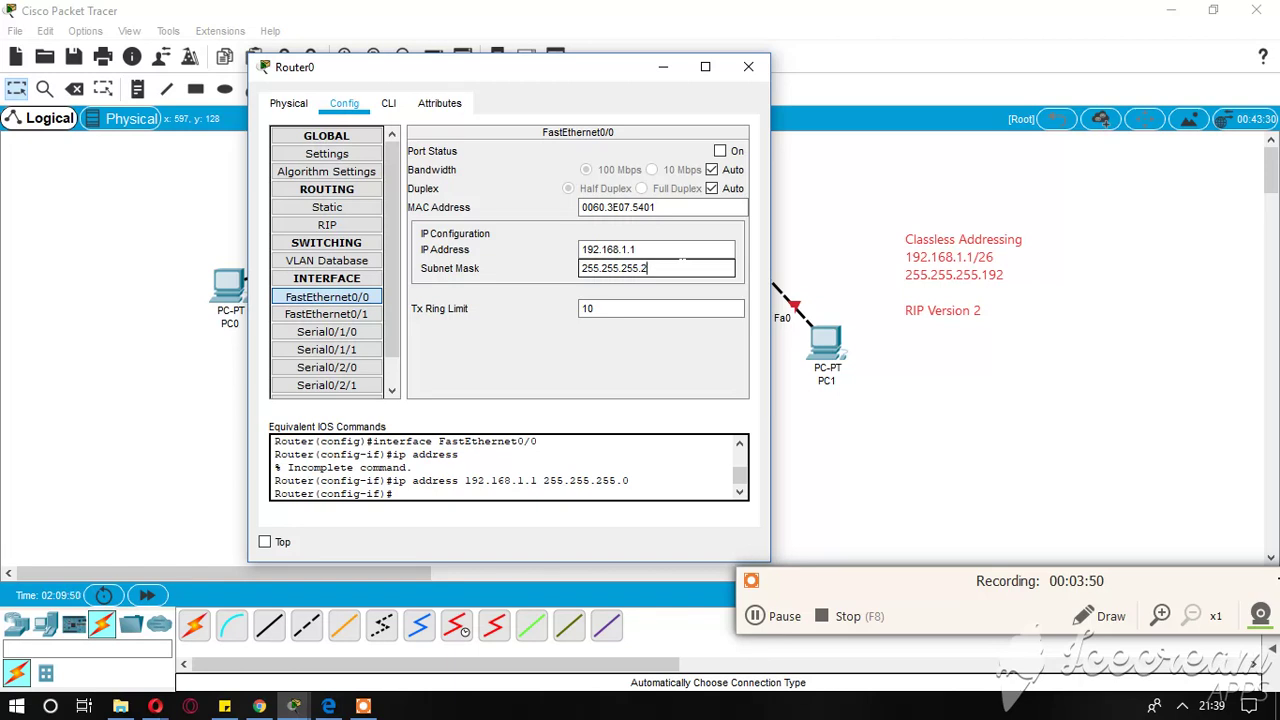
{"action": "left_click", "coordinate": [654, 358]}
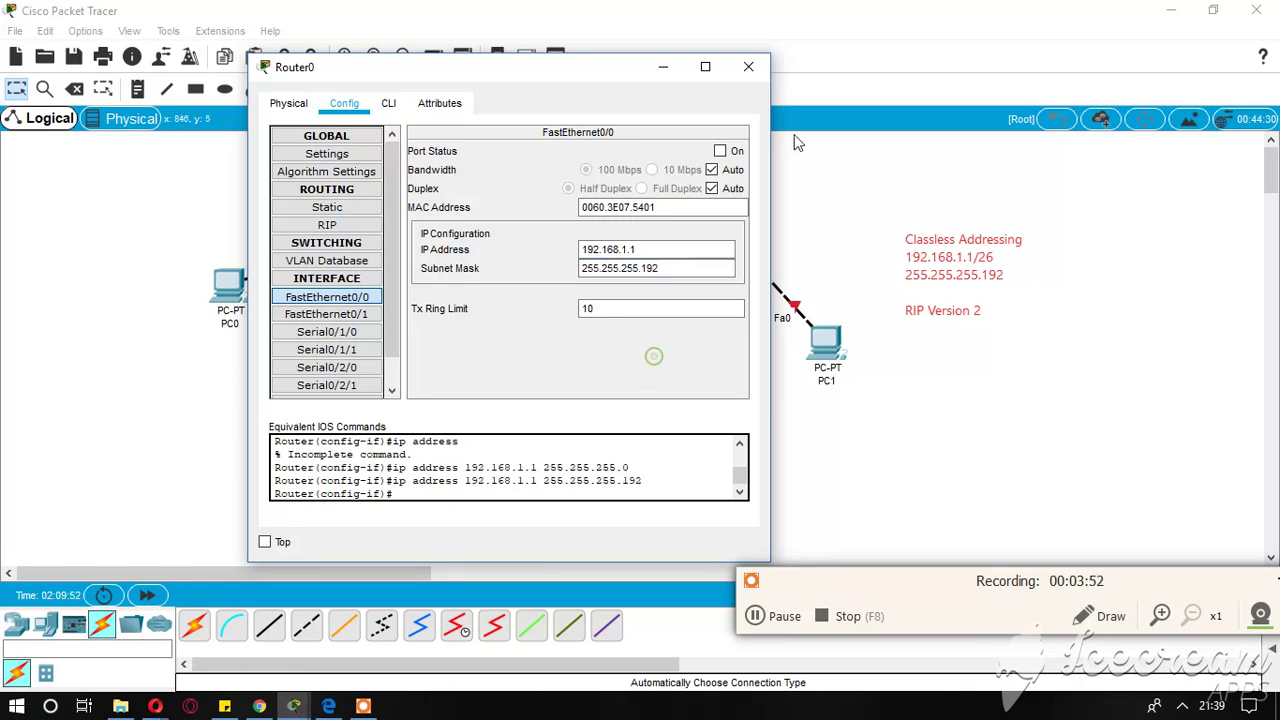
{"action": "left_click", "coordinate": [720, 151]}
{"action": "left_click_drag", "start_coordinate": [651, 72], "coordinate": [836, 51]}
Step: Open PC0's Desktop IP Configuration page
{"action": "left_click", "coordinate": [230, 286]}
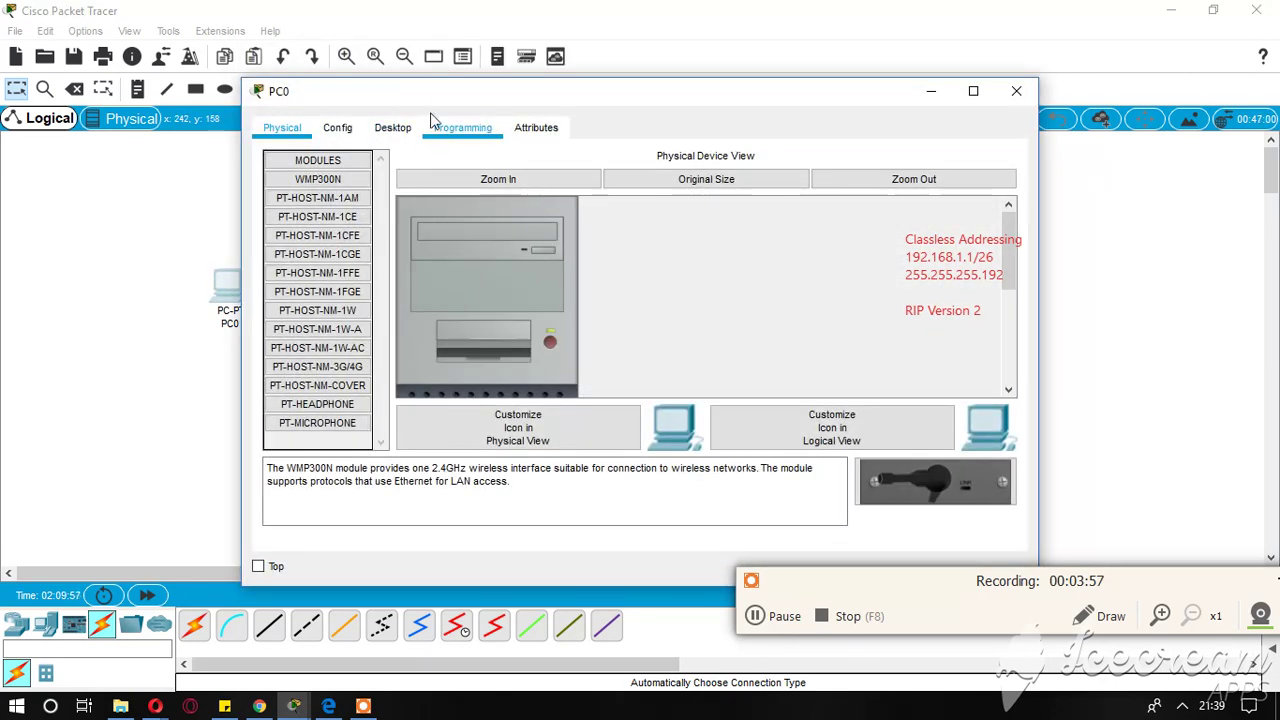
{"action": "left_click_drag", "start_coordinate": [441, 93], "coordinate": [731, 92]}
{"action": "left_click", "coordinate": [628, 127]}
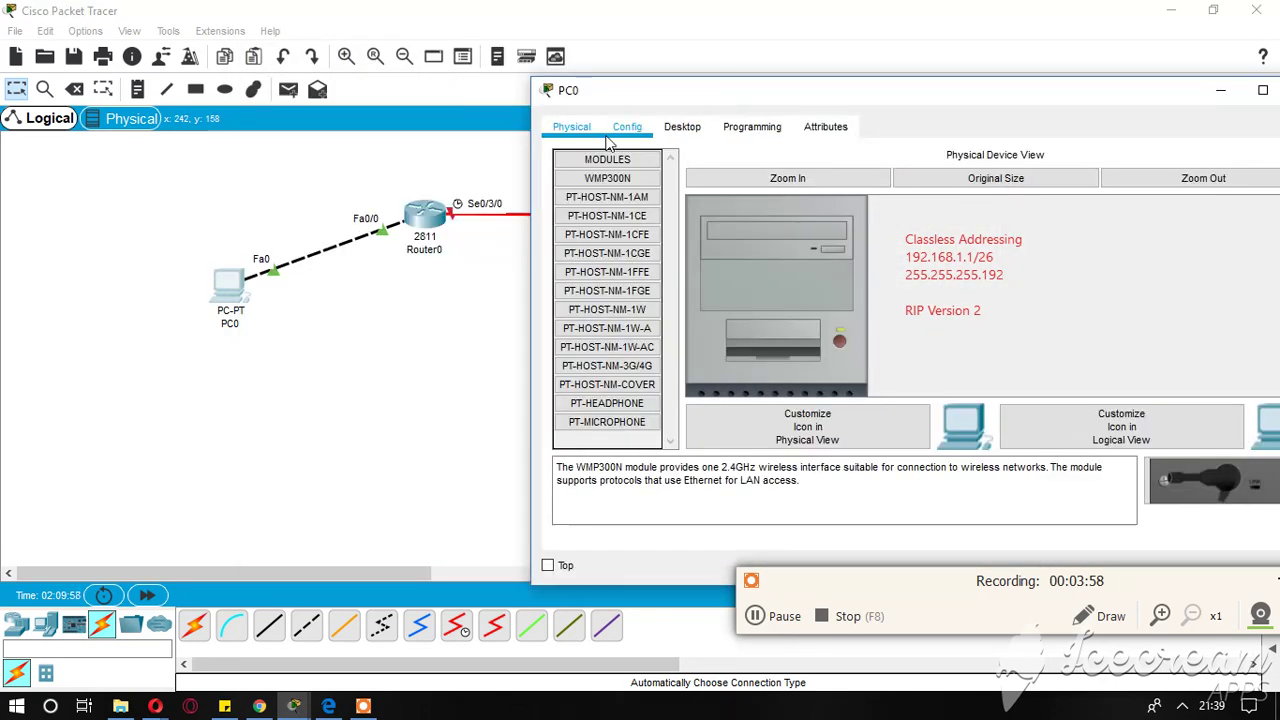
{"action": "left_click", "coordinate": [672, 126]}
{"action": "left_click", "coordinate": [638, 190]}
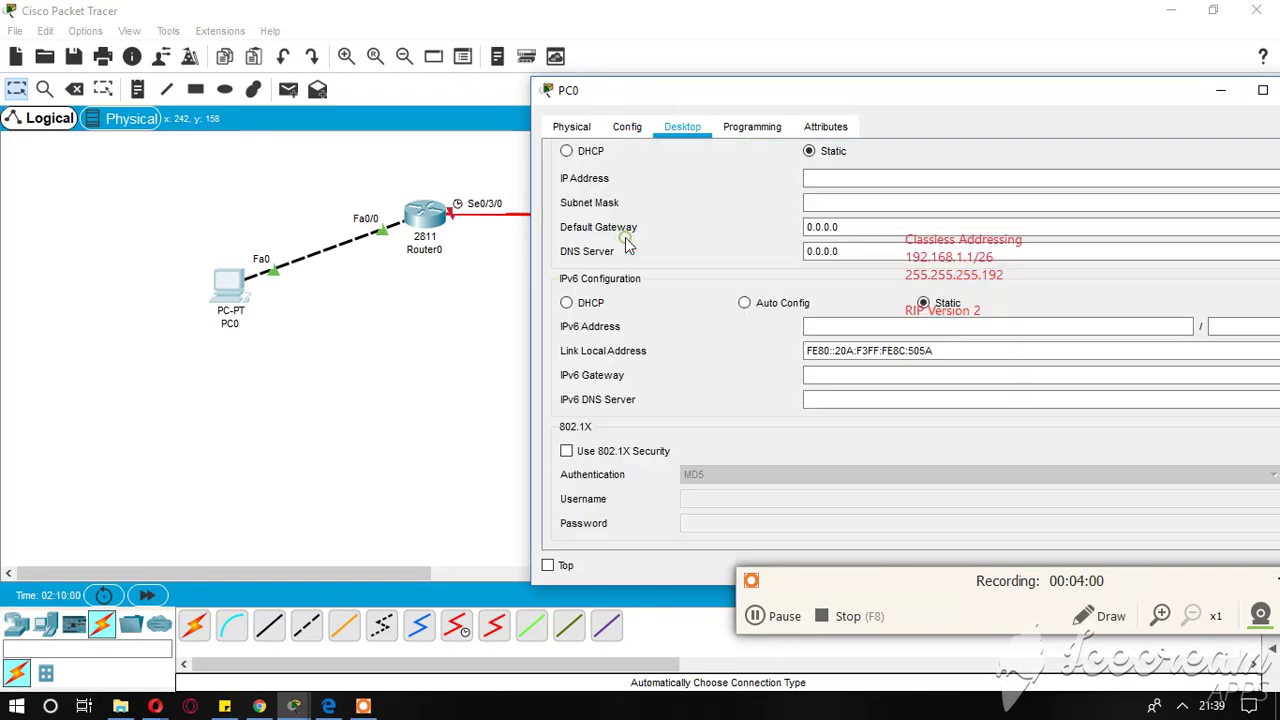
{"action": "left_click_drag", "start_coordinate": [814, 94], "coordinate": [480, 98]}
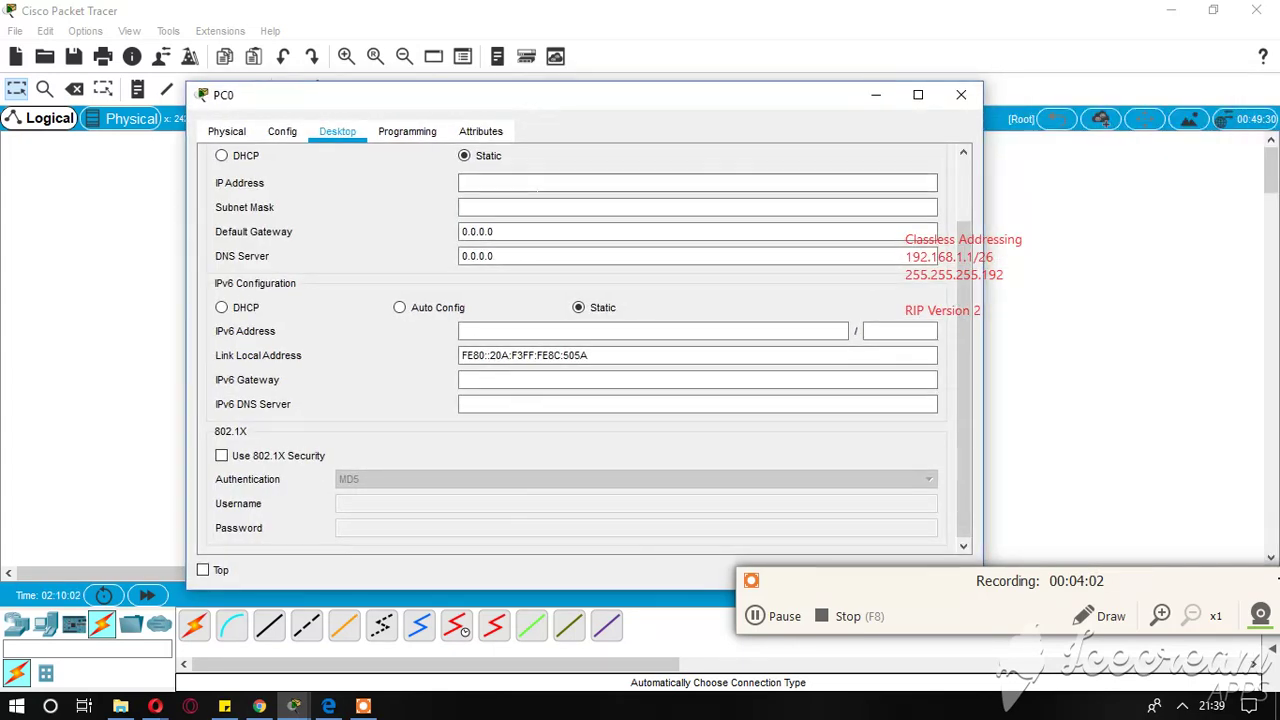
Step: Enter PC0's IP 192.168.1.2, fixing a typo, with mask 255.255.255.192
{"action": "left_click", "coordinate": [535, 184]}
{"action": "type", "text": "192..1"}
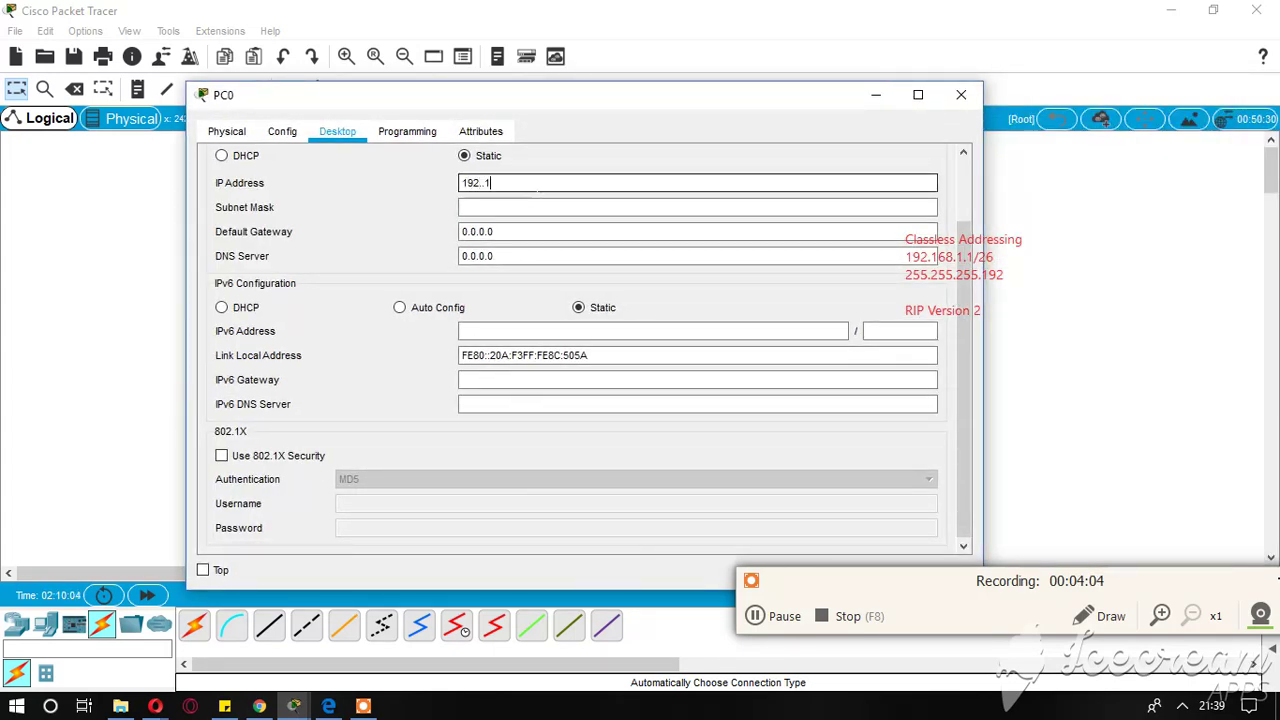
{"action": "type", "text": "68.1.2"}
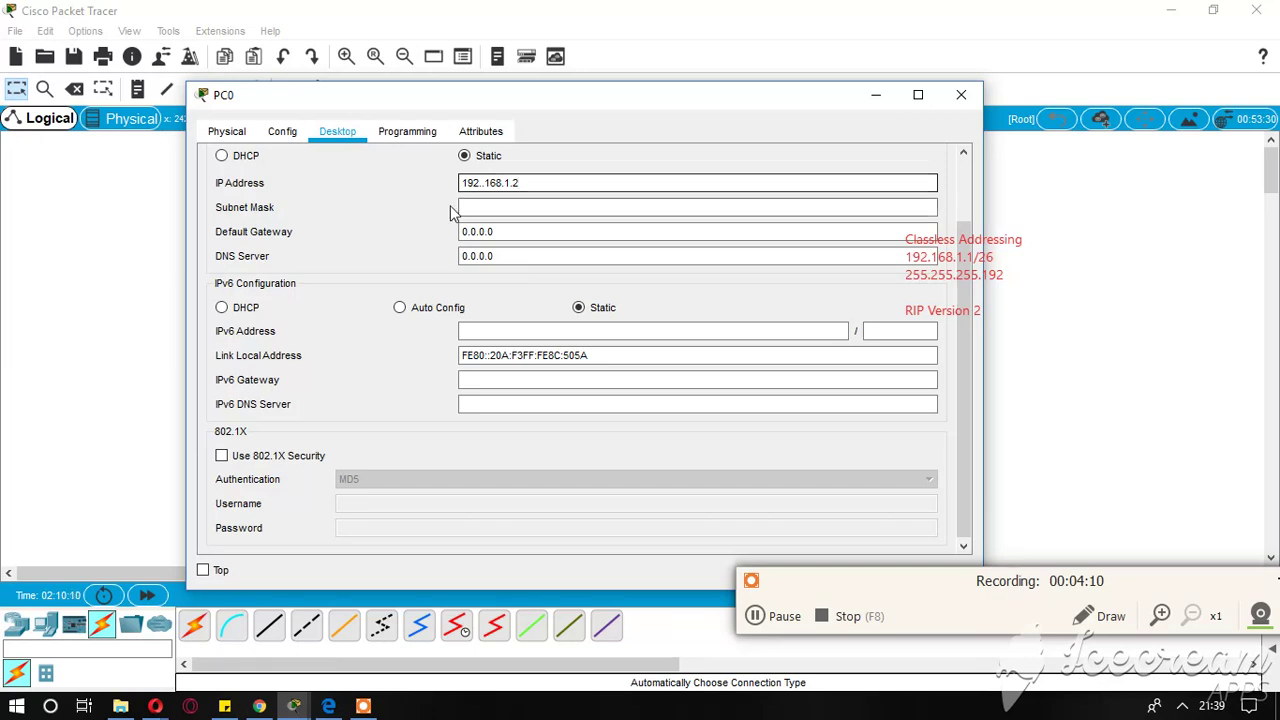
{"action": "left_click", "coordinate": [539, 208]}
{"action": "left_click", "coordinate": [703, 377]}
{"action": "type", "text": "192.168.1."}
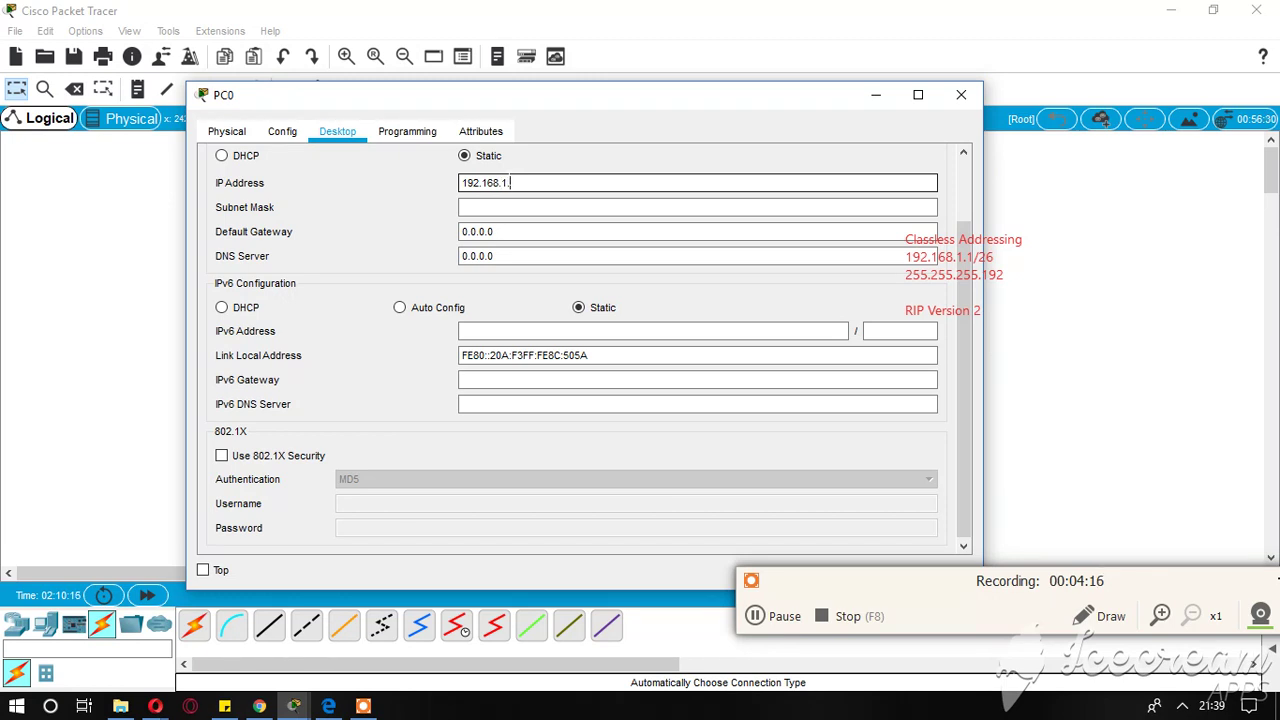
{"action": "type", "text": "2"}
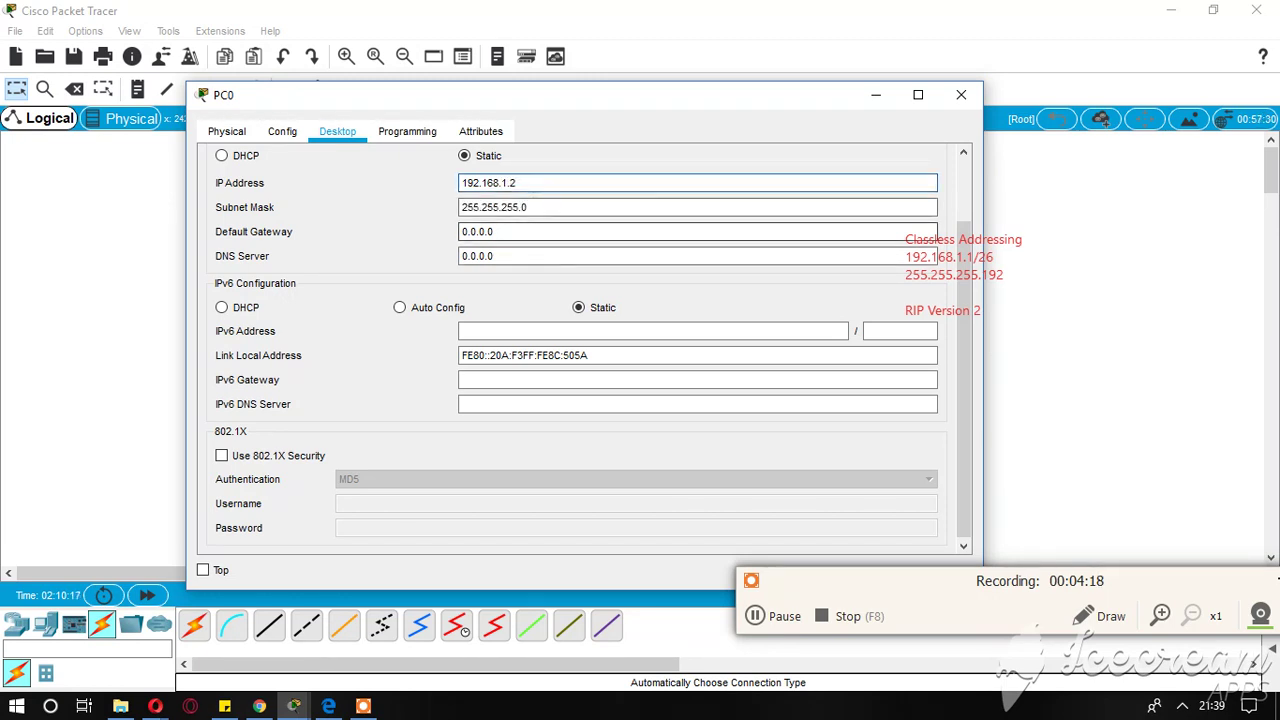
{"action": "left_click", "coordinate": [543, 206]}
{"action": "key", "text": "BackSpace"}
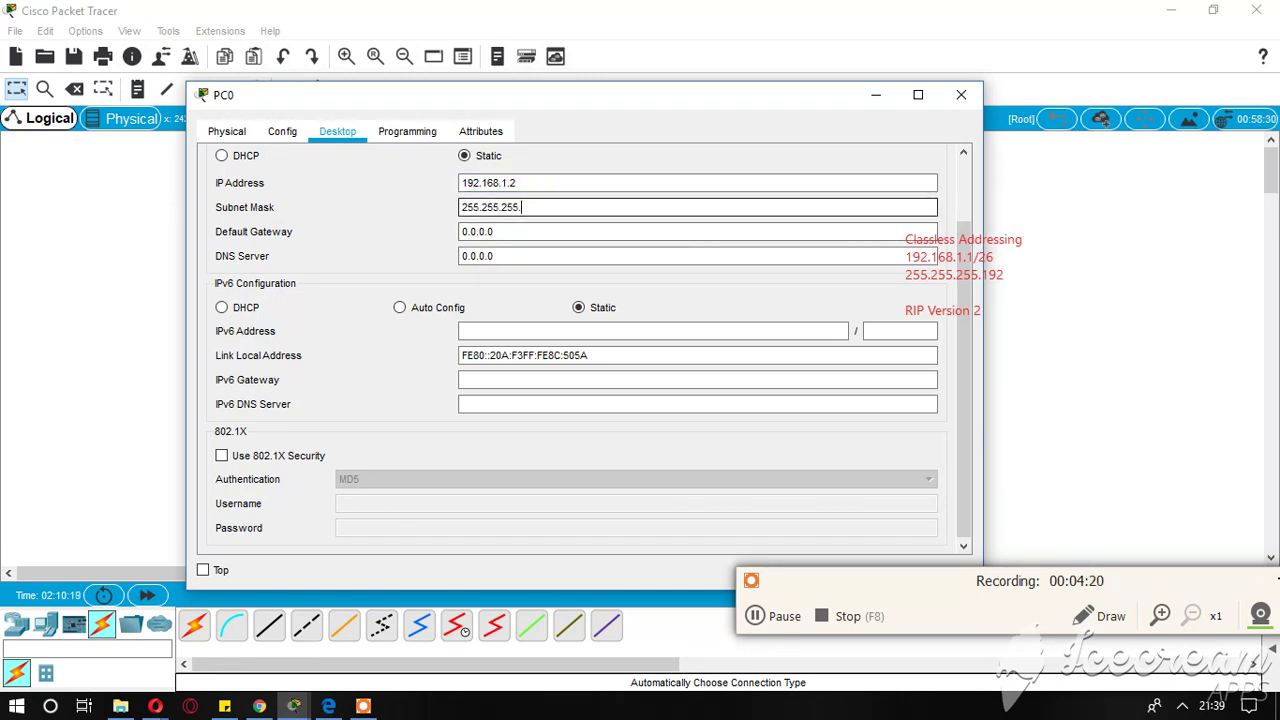
Step: Set PC0's default gateway to 192.168.1.1
{"action": "left_click_drag", "start_coordinate": [515, 232], "coordinate": [432, 240]}
{"action": "left_click", "coordinate": [511, 234]}
{"action": "type", "text": "192.16"}
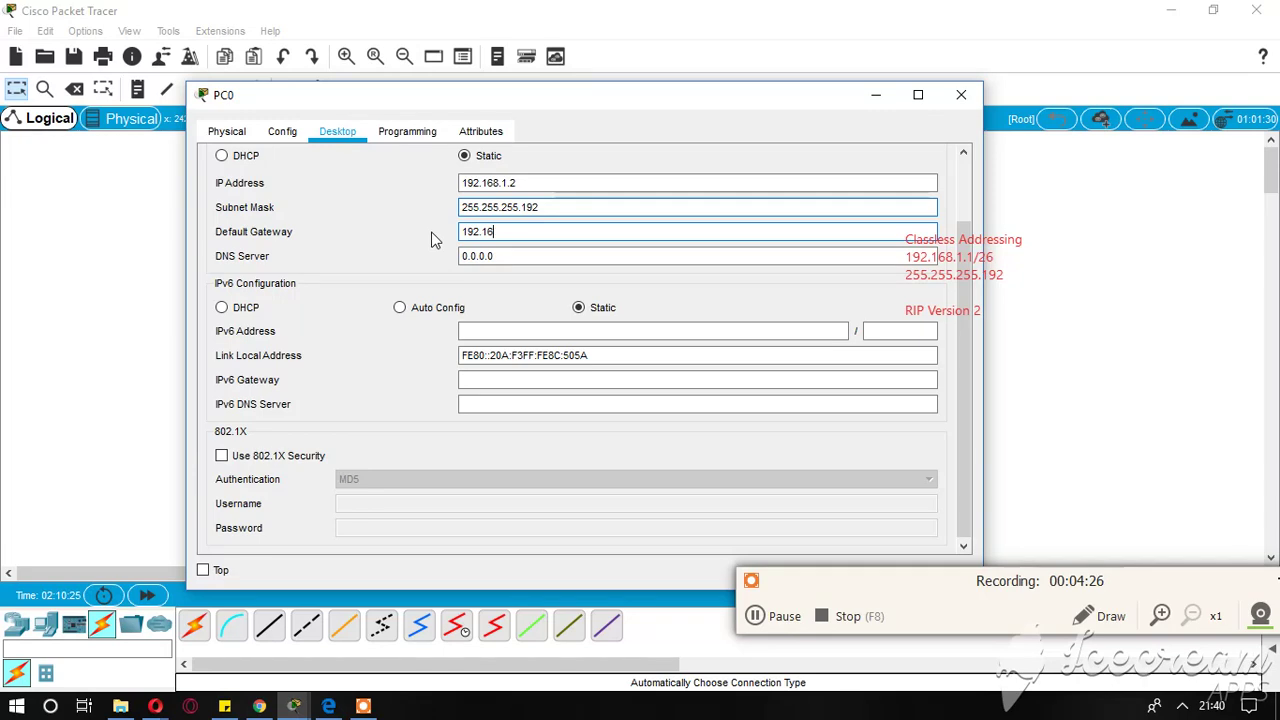
{"action": "type", "text": "8.1.1"}
{"action": "left_click_drag", "start_coordinate": [552, 101], "coordinate": [378, 270]}
{"action": "left_click_drag", "start_coordinate": [585, 268], "coordinate": [601, 115]}
{"action": "left_click_drag", "start_coordinate": [893, 588], "coordinate": [1010, 611]}
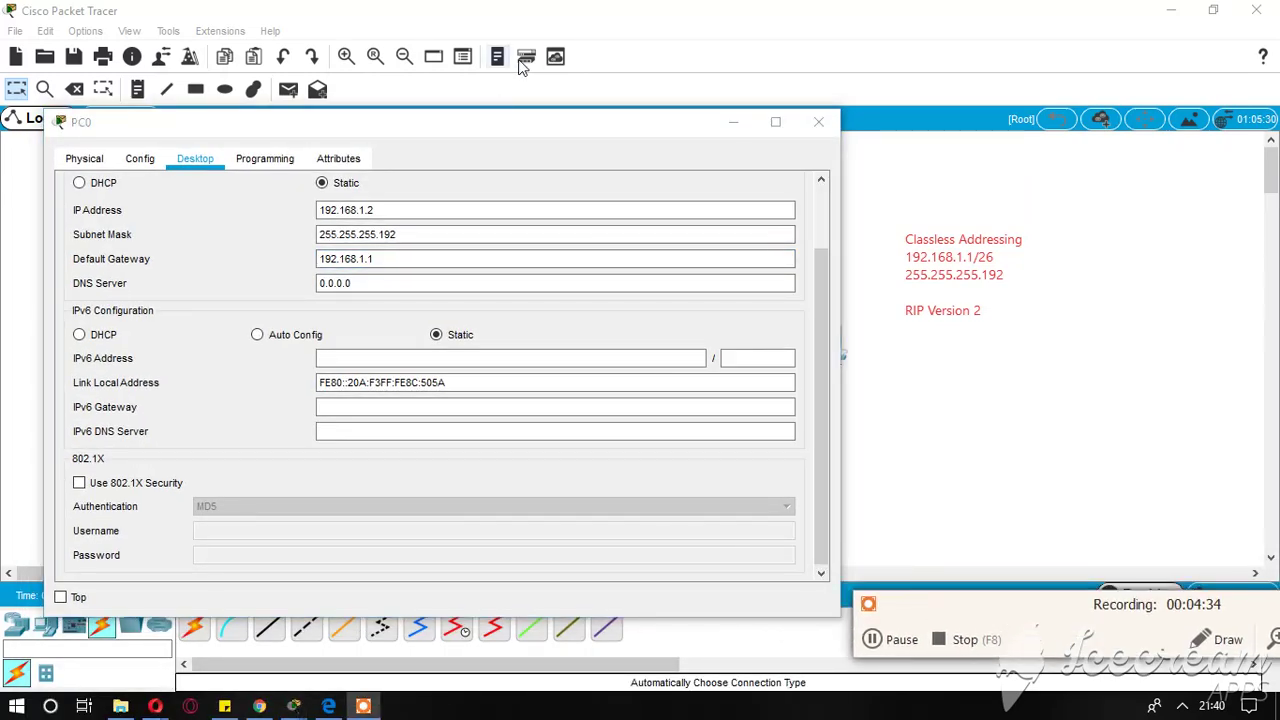
Step: Close PC0's settings and open PC1's settings window out of the way
{"action": "left_click", "coordinate": [818, 124]}
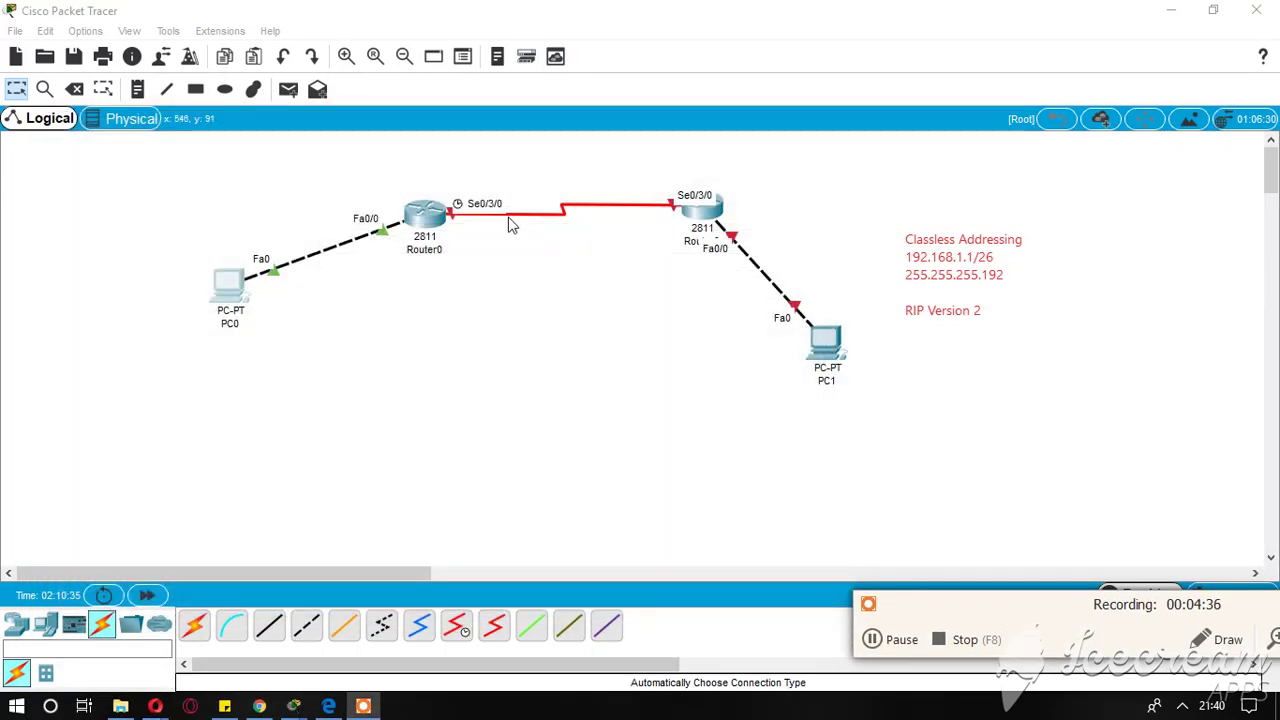
{"action": "left_click", "coordinate": [835, 345]}
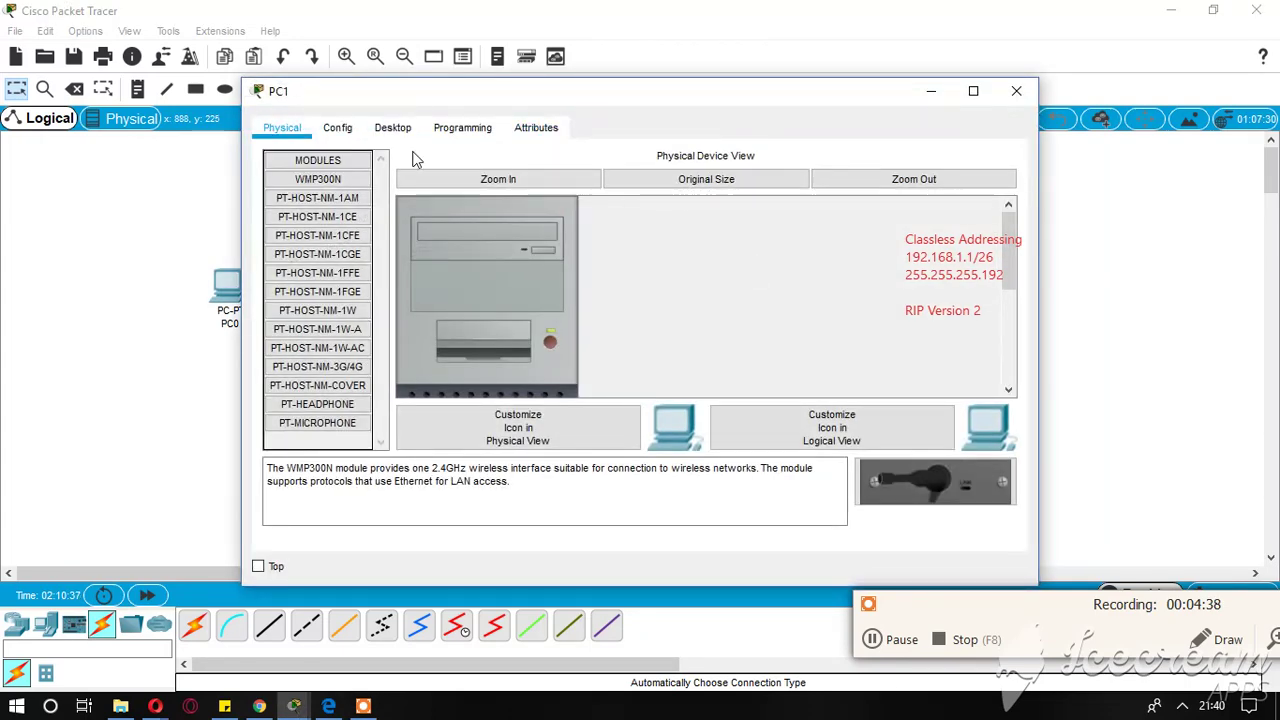
{"action": "left_click_drag", "start_coordinate": [651, 96], "coordinate": [651, 386]}
Step: Turn on Router3's FastEthernet0/0 port and click into its IP Address box
{"action": "left_click", "coordinate": [712, 214]}
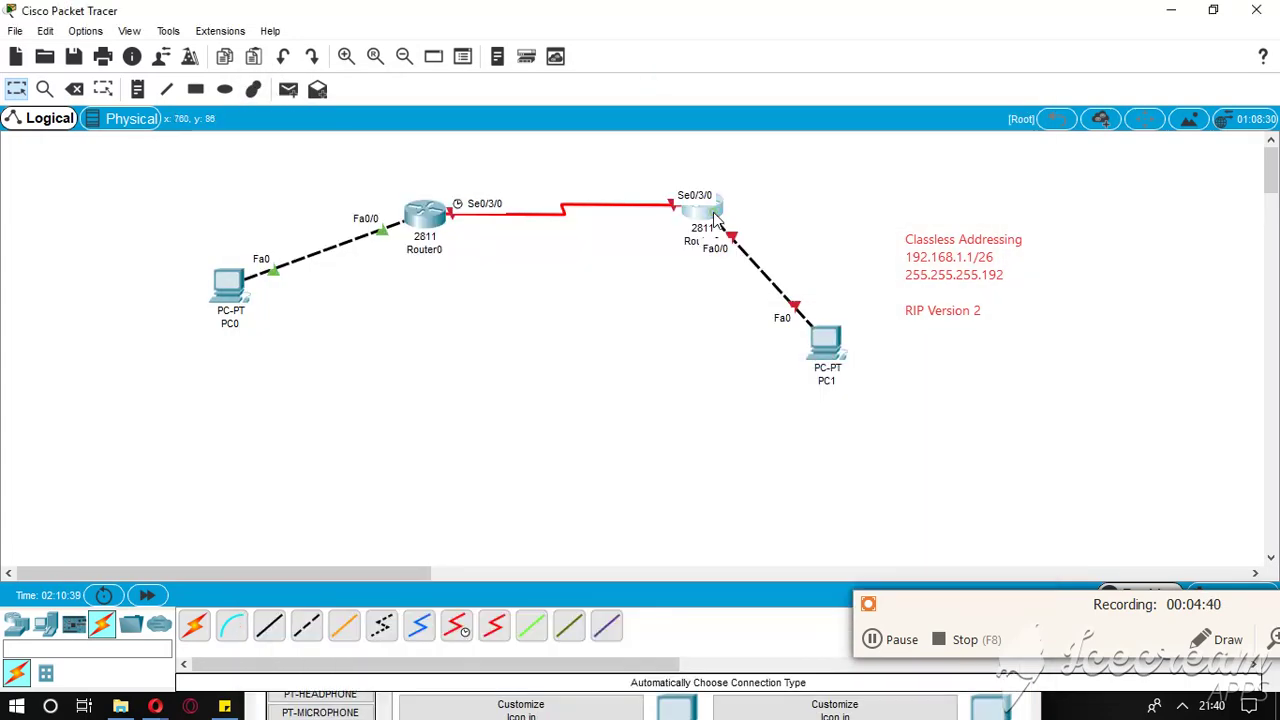
{"action": "left_click", "coordinate": [520, 128]}
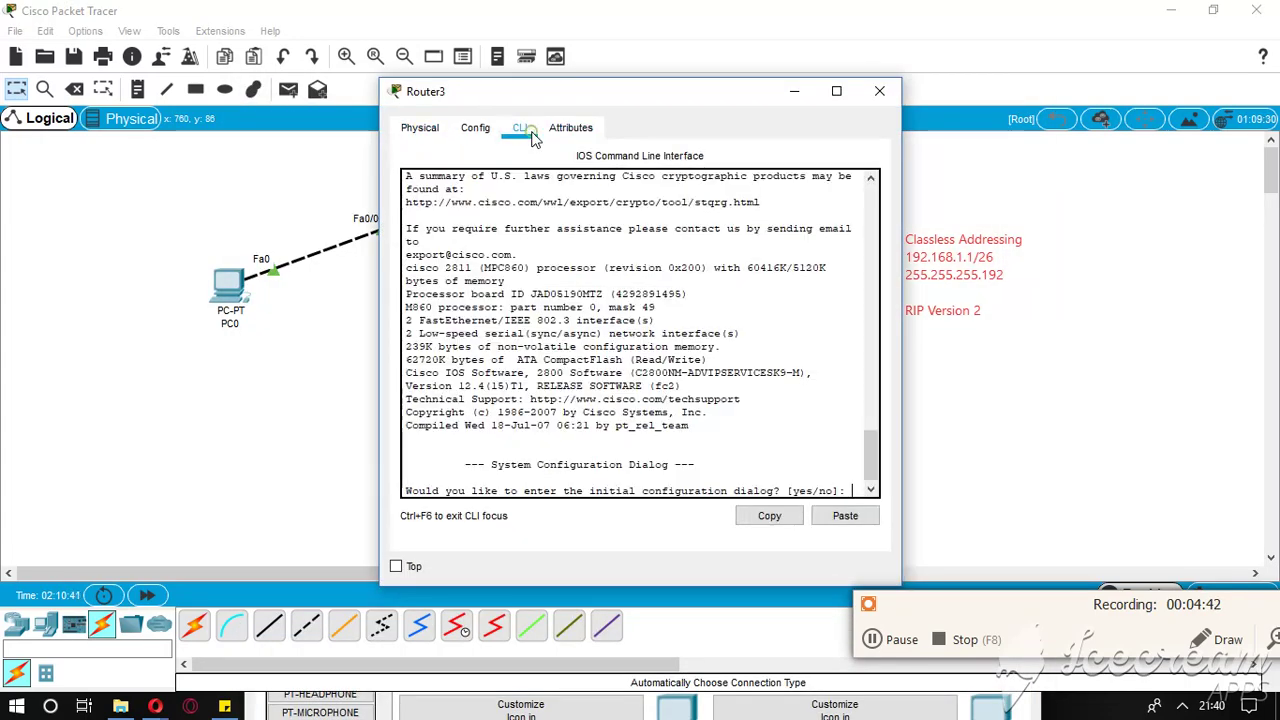
{"action": "left_click", "coordinate": [477, 124]}
{"action": "left_click", "coordinate": [470, 324]}
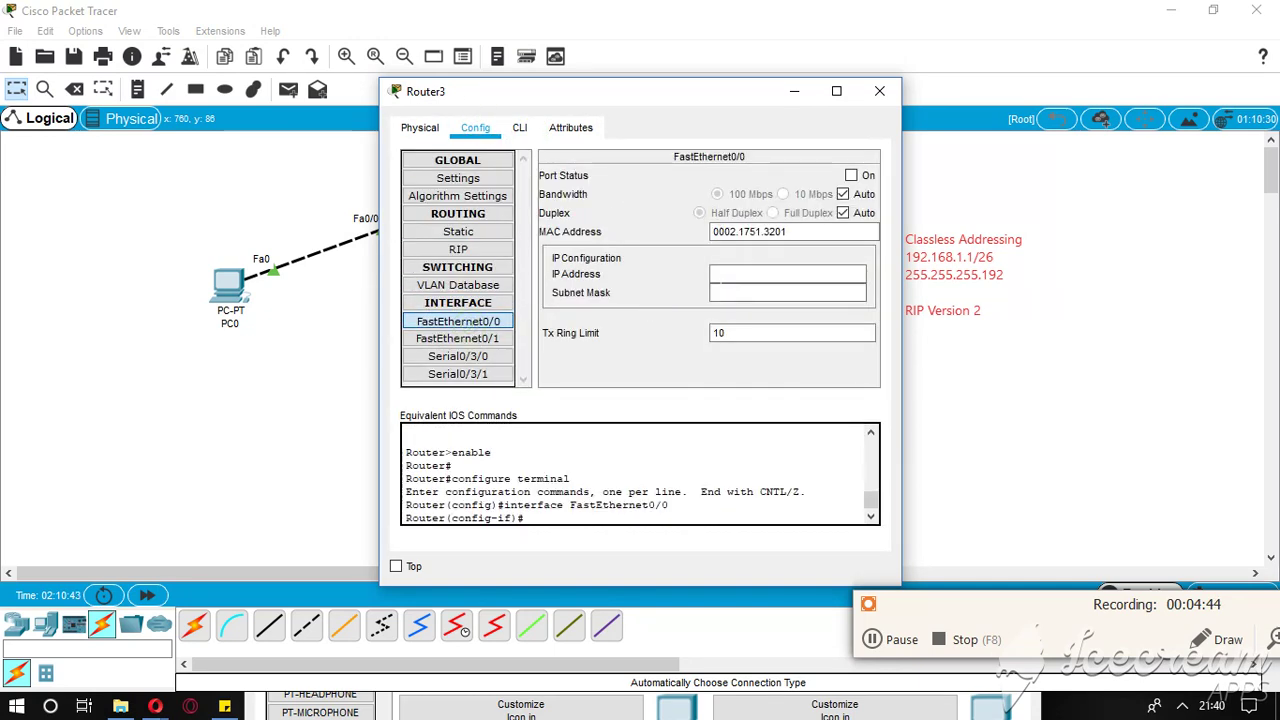
{"action": "left_click_drag", "start_coordinate": [690, 80], "coordinate": [690, 93]}
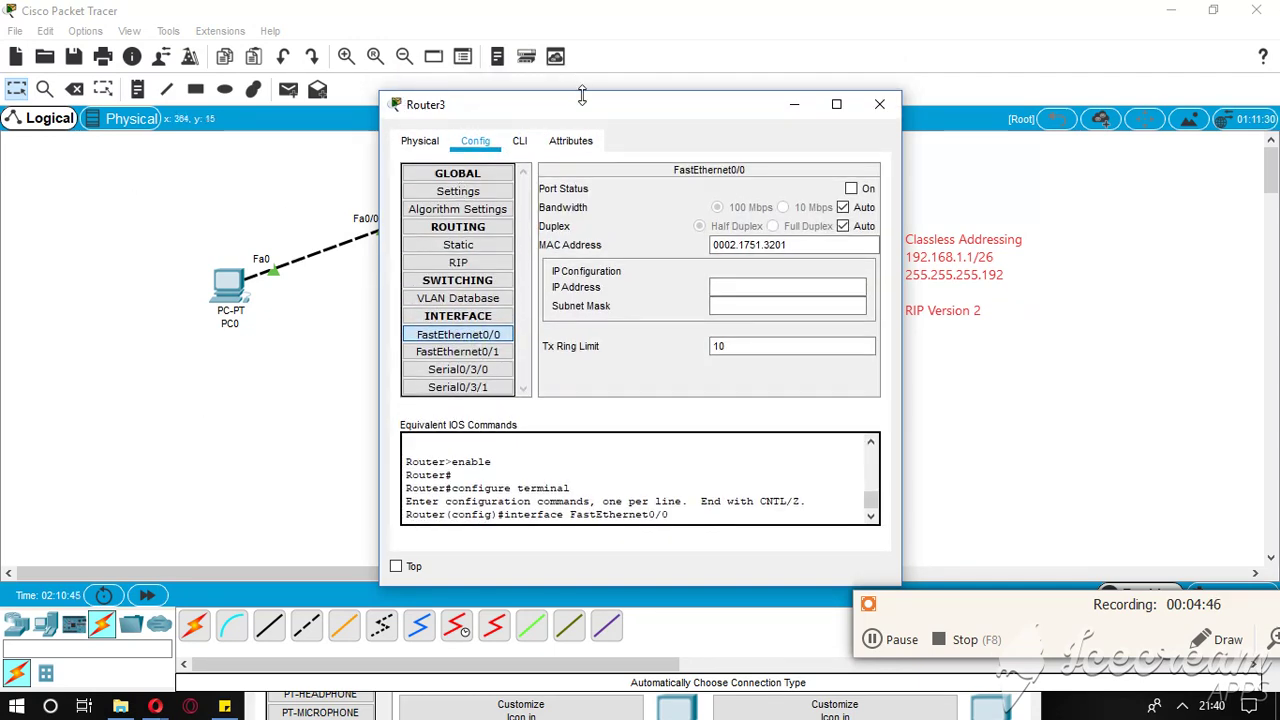
{"action": "left_click_drag", "start_coordinate": [582, 95], "coordinate": [413, 110]}
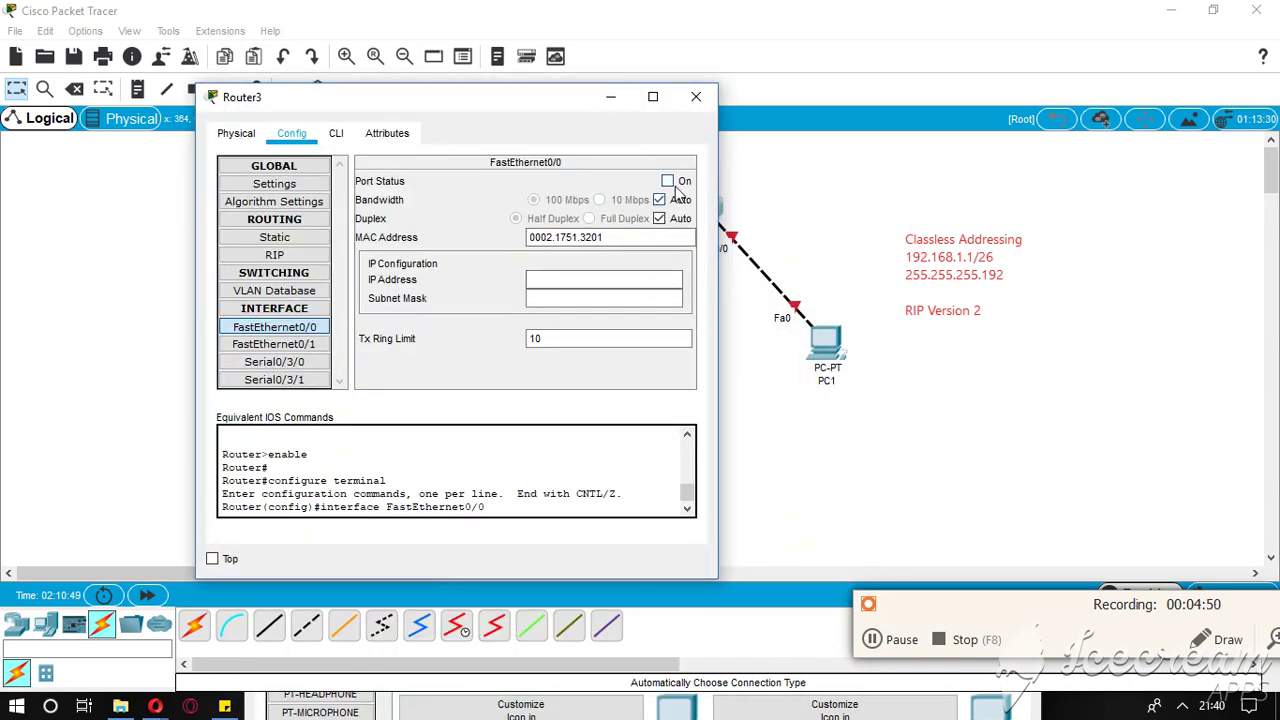
{"action": "left_click", "coordinate": [668, 181]}
{"action": "left_click", "coordinate": [580, 280]}
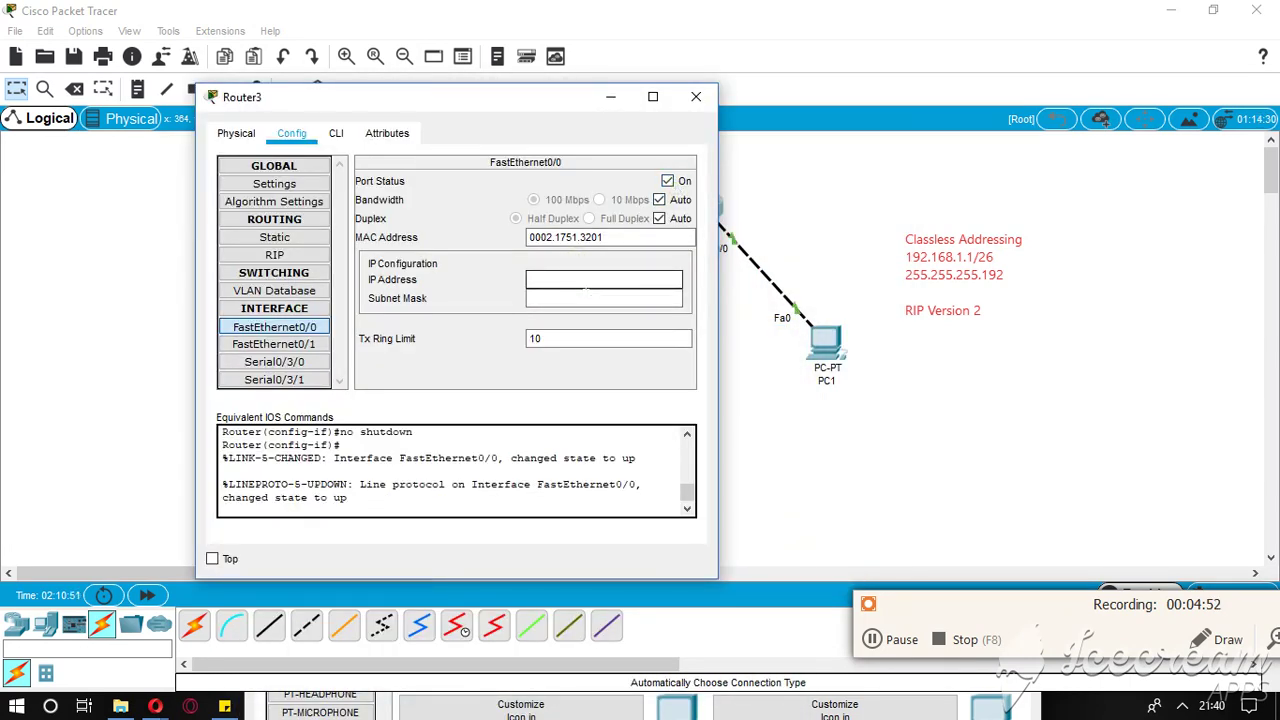